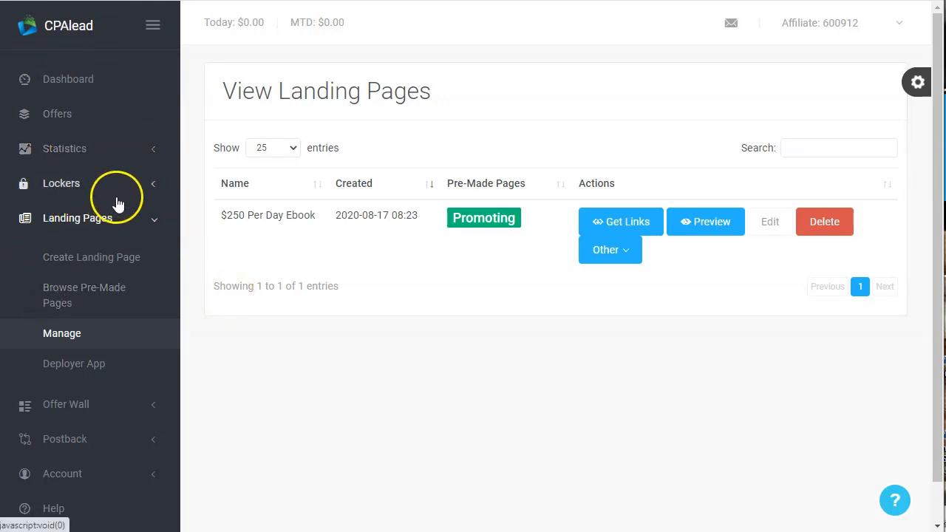
Browse the pre-made landing pages and preview the PayPal $1000 Gift Card page and the designs that follow it.
left_click(60, 292)
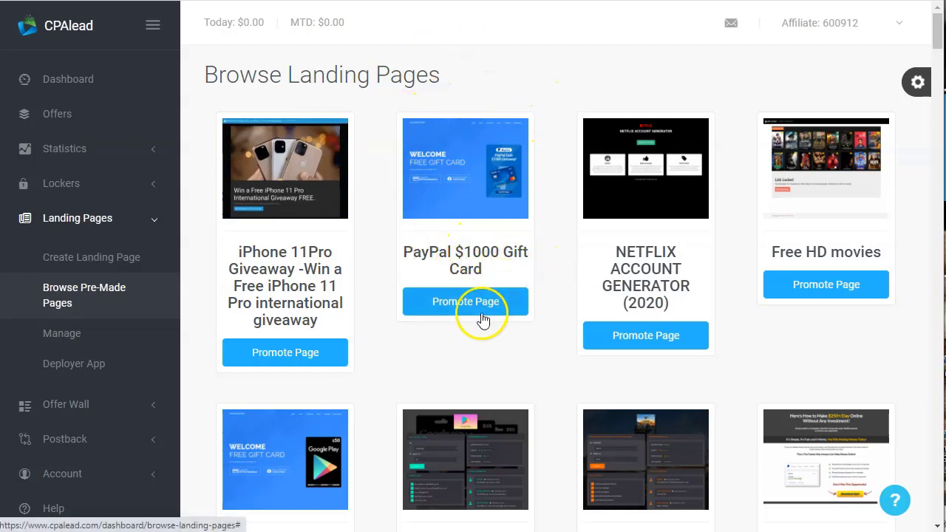
left_click(469, 164)
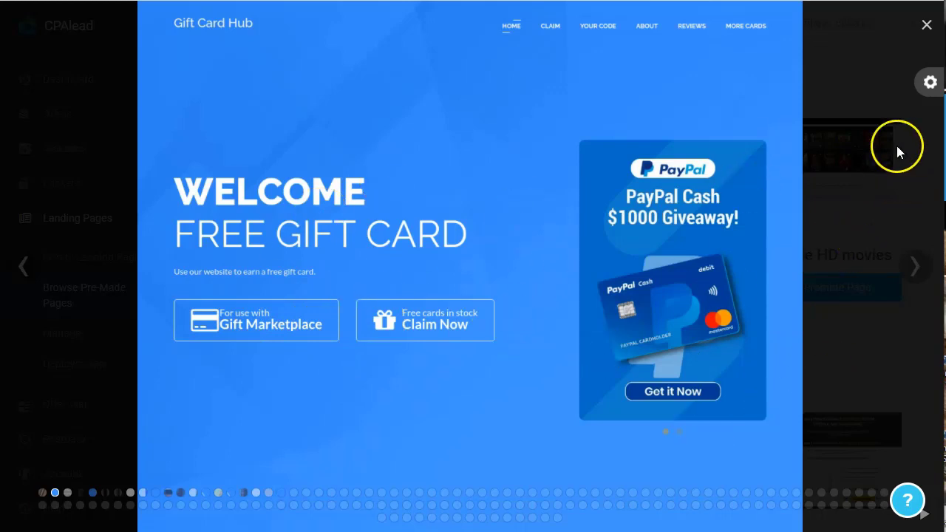
left_click(915, 268)
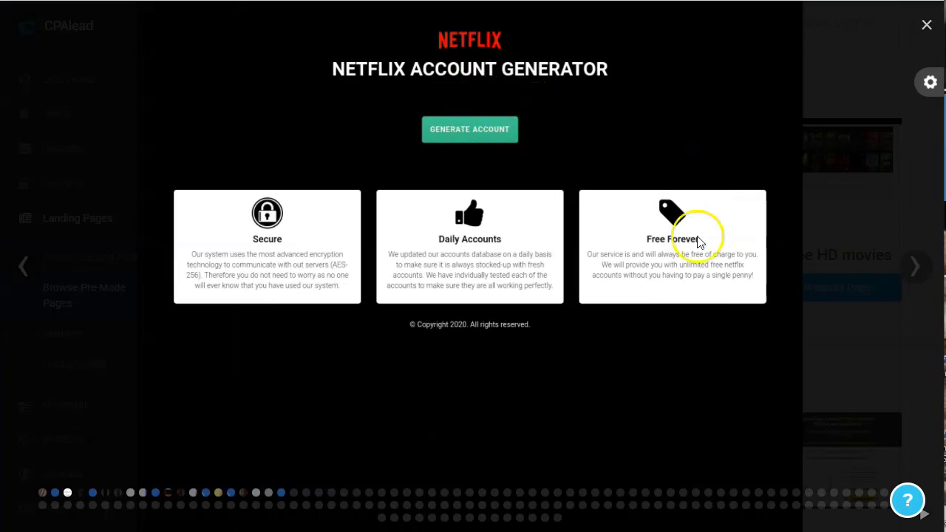
left_click(913, 275)
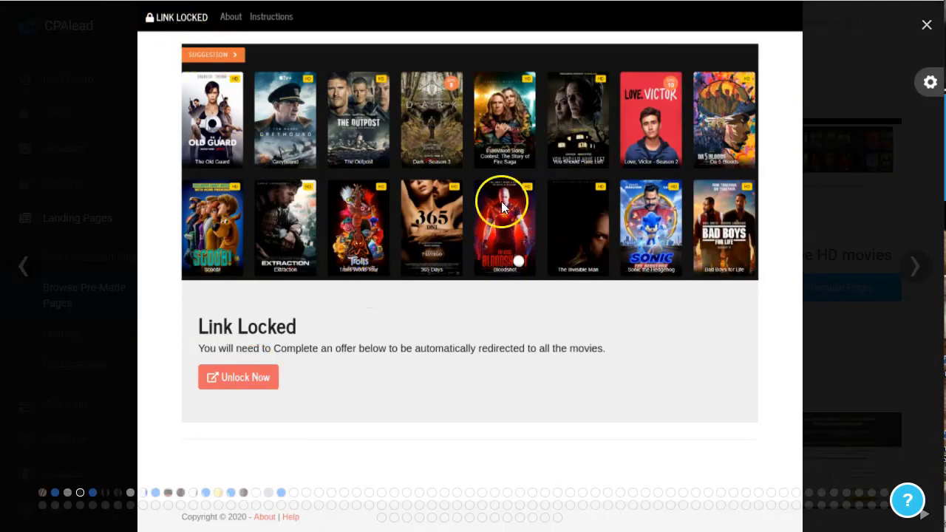
left_click(912, 269)
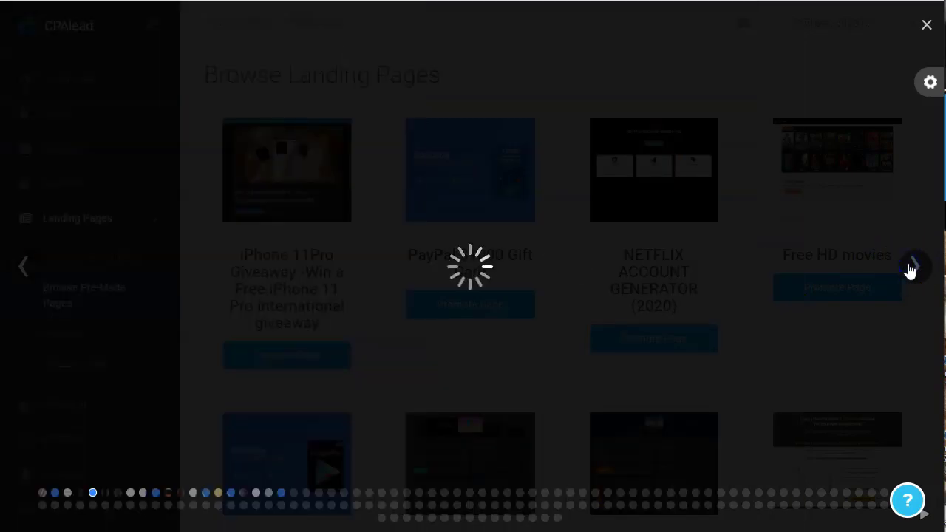
left_click(936, 28)
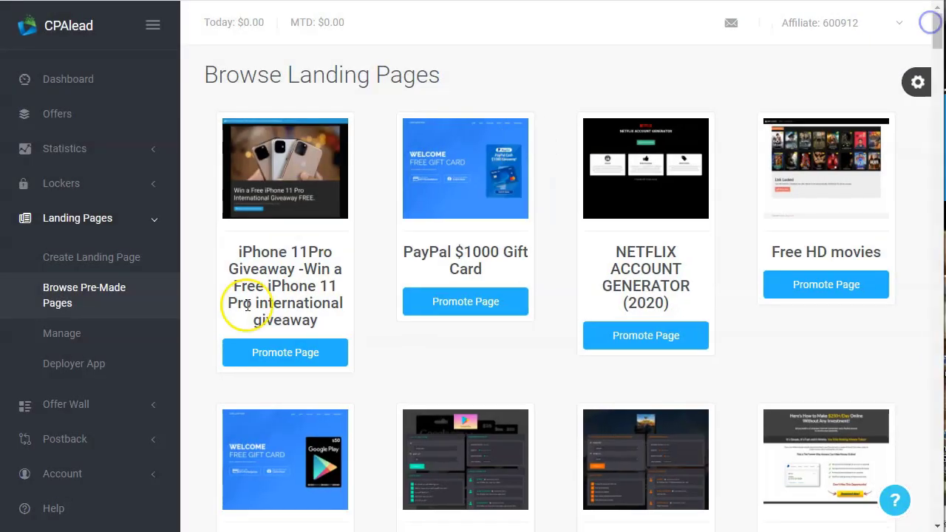
Examine the gallery of pre-made landing pages for the kinds of giveaways, ebooks and downloads that can be promoted.
scroll(247, 305, "down", 4)
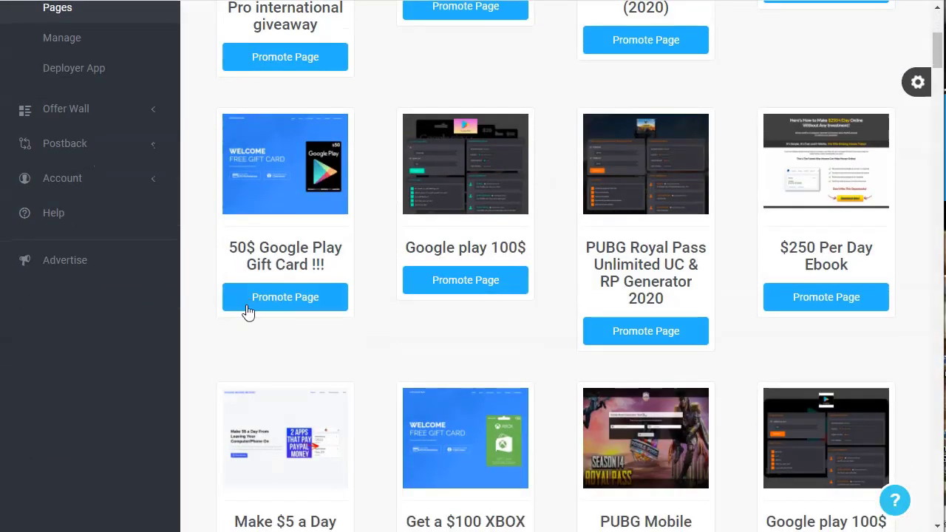
scroll(247, 312, "down", 2)
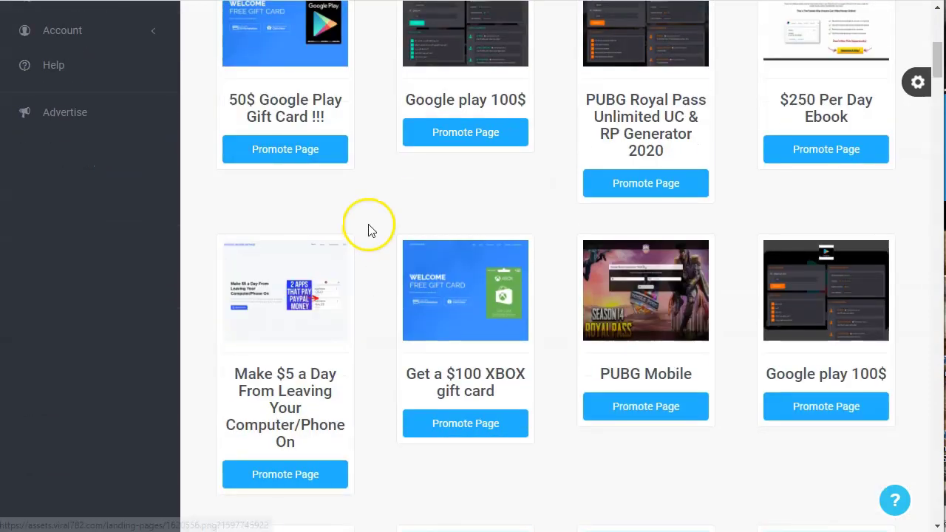
scroll(371, 232, "down", 1)
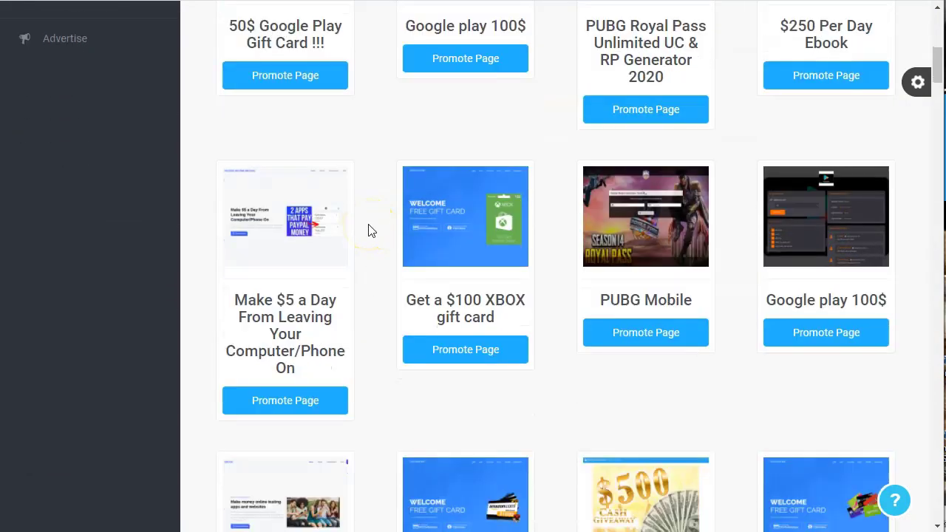
scroll(371, 231, "down", 7)
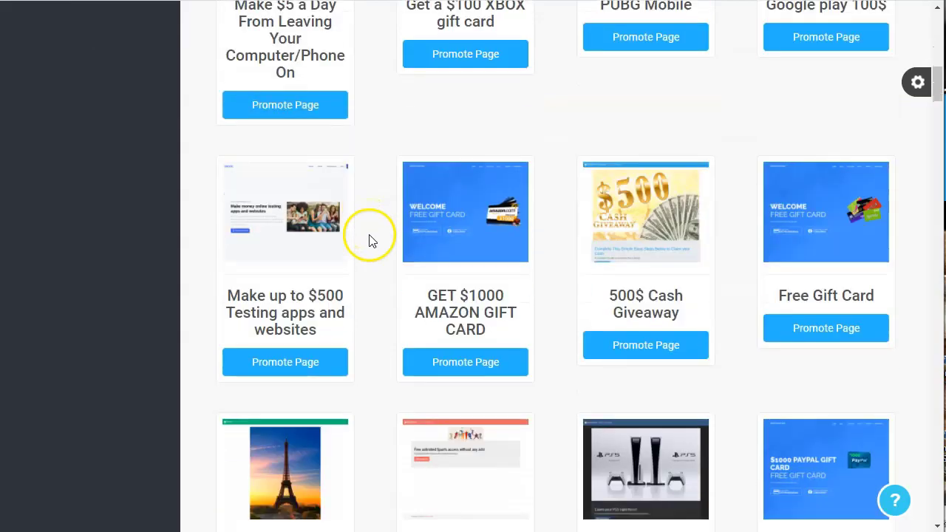
scroll(371, 253, "down", 3)
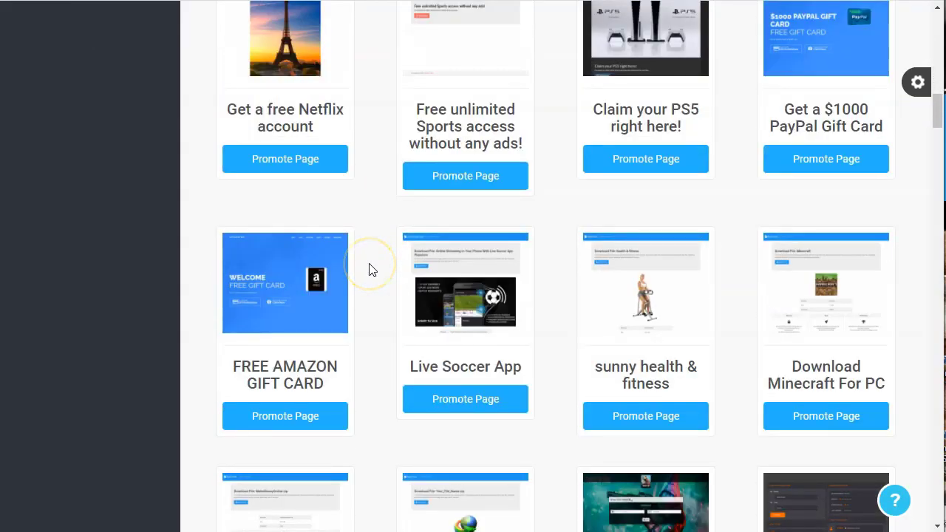
scroll(371, 270, "down", 8)
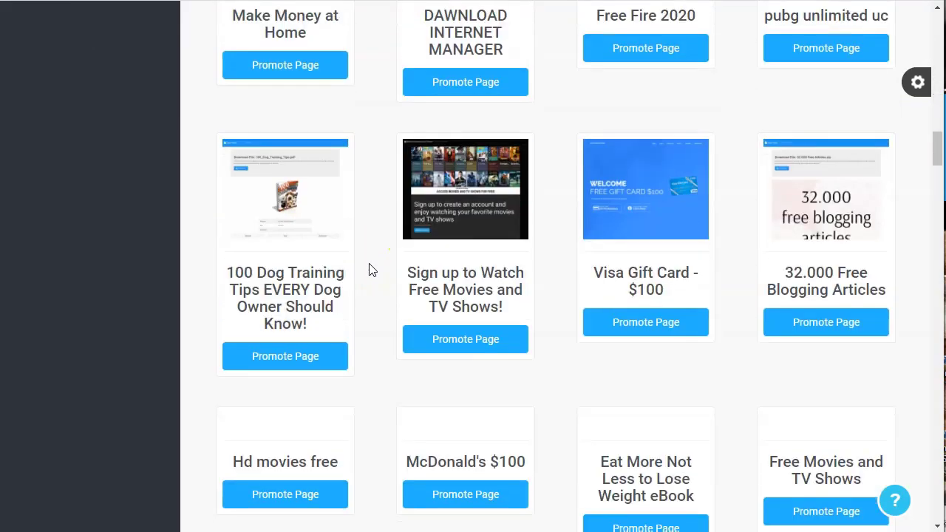
scroll(371, 269, "down", 3)
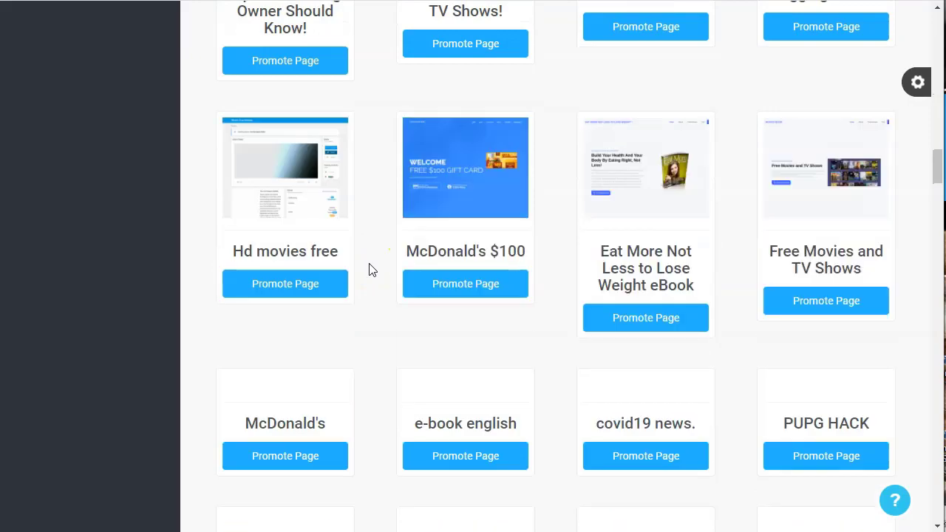
scroll(371, 270, "down", 8)
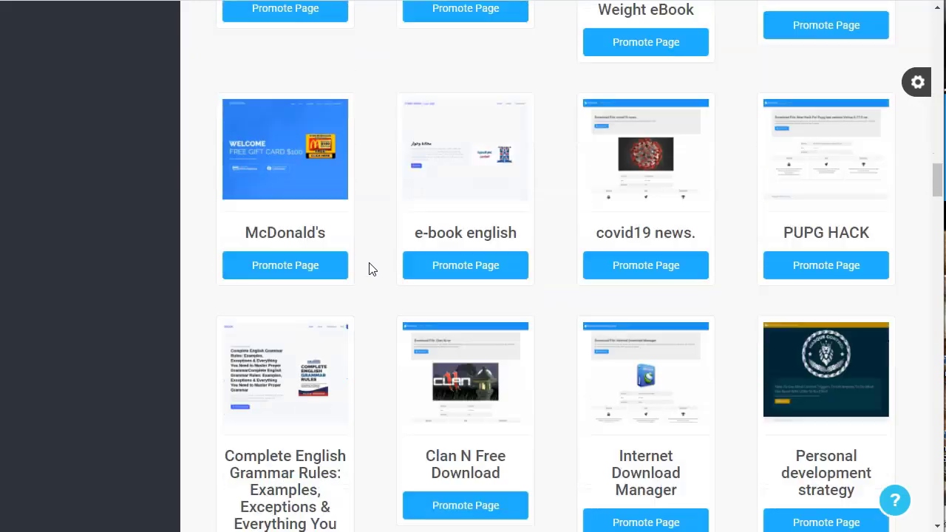
scroll(371, 270, "down", 2)
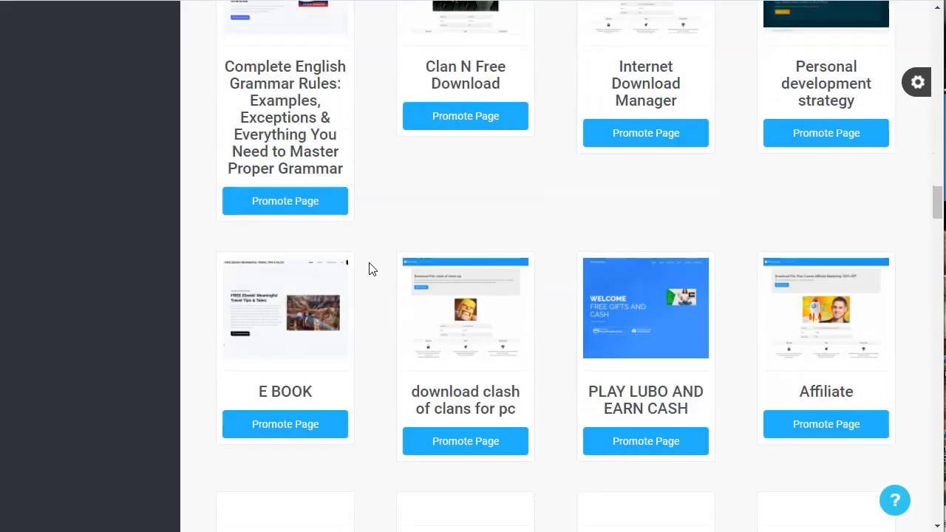
scroll(371, 270, "down", 3)
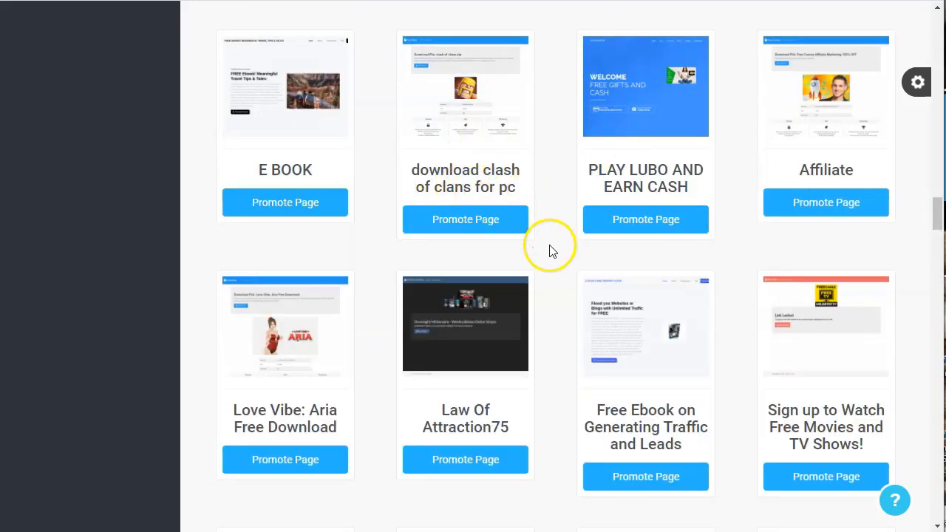
scroll(549, 251, "down", 1)
scroll(549, 252, "down", 2)
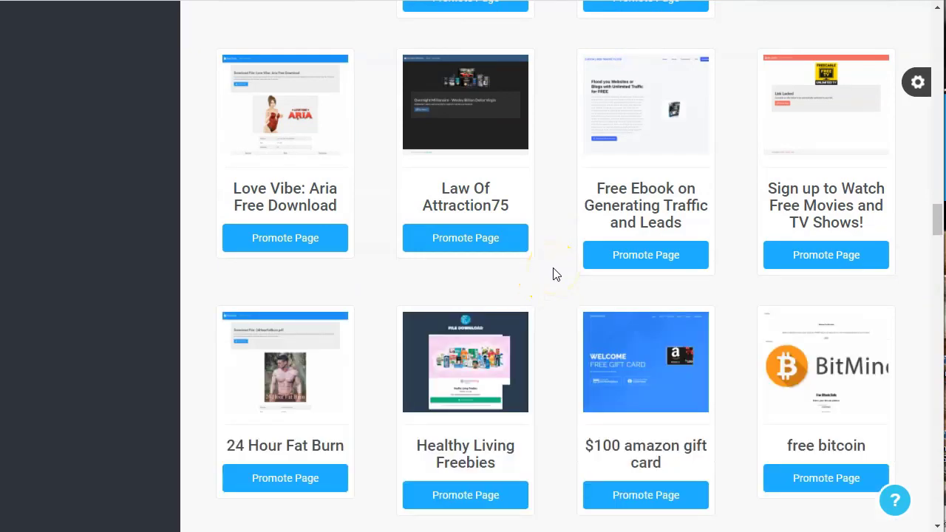
scroll(555, 286, "down", 1)
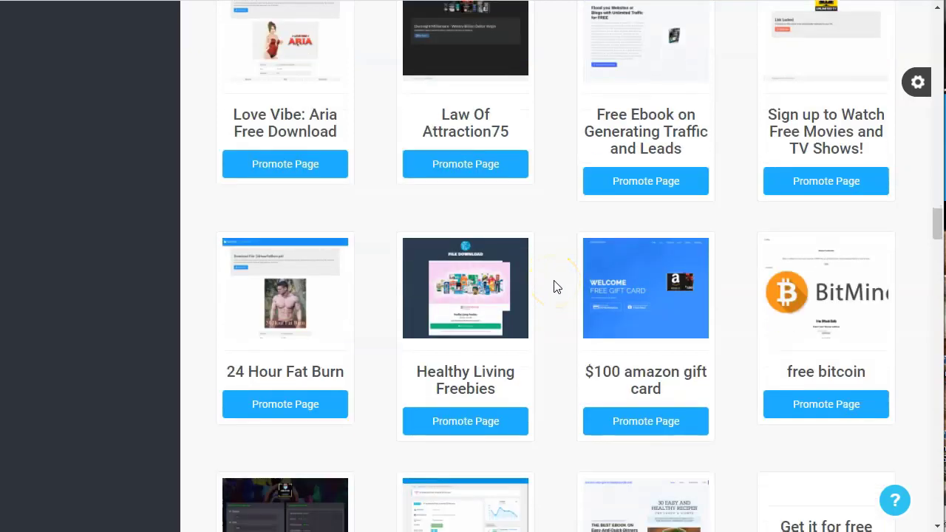
left_click(560, 260)
scroll(560, 269, "down", 3)
left_click(560, 271)
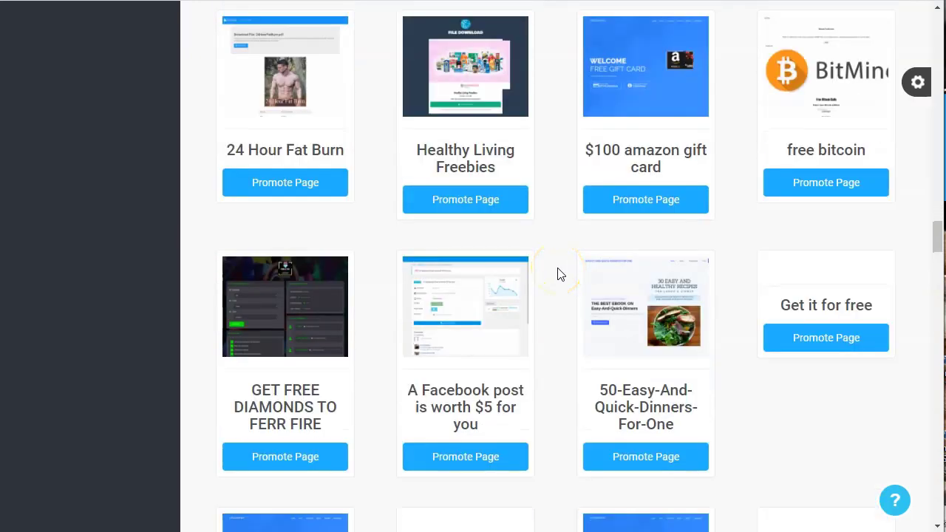
scroll(560, 274, "down", 10)
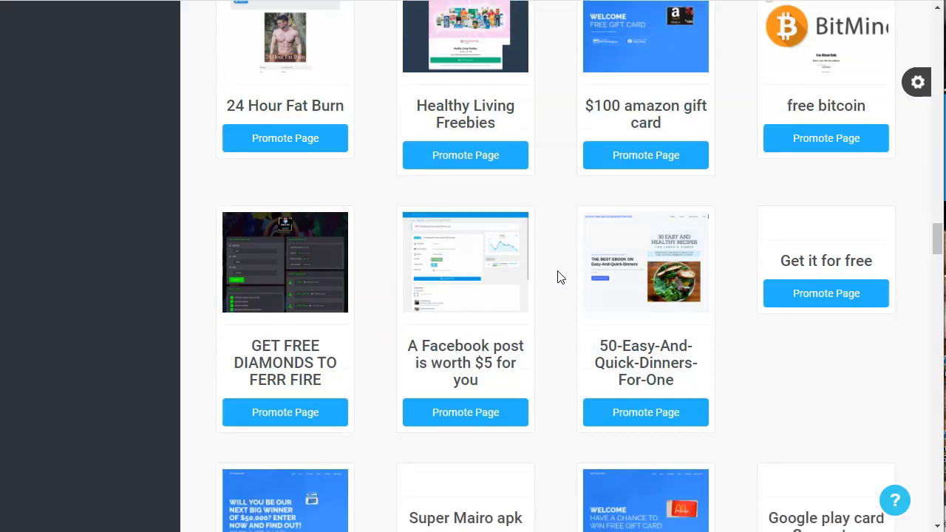
left_click(559, 283)
scroll(559, 286, "down", 4)
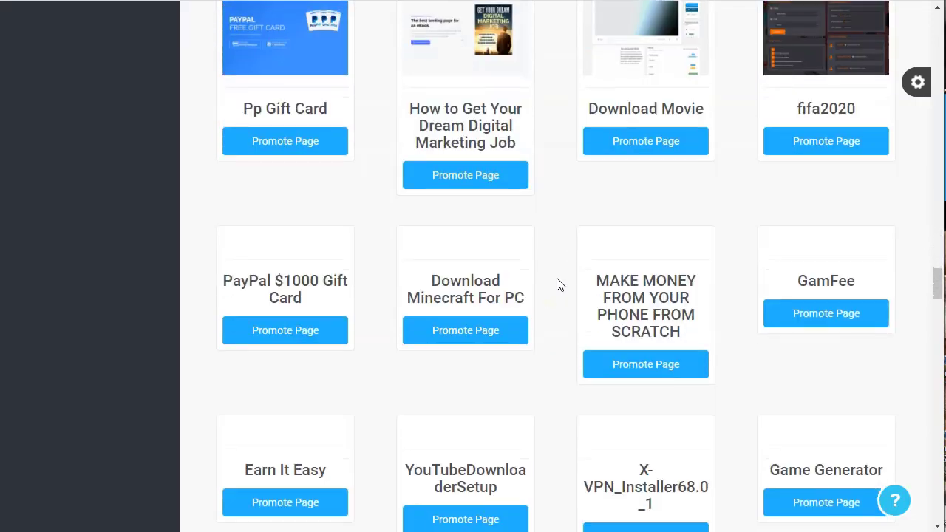
left_click(560, 285)
scroll(558, 287, "down", 6)
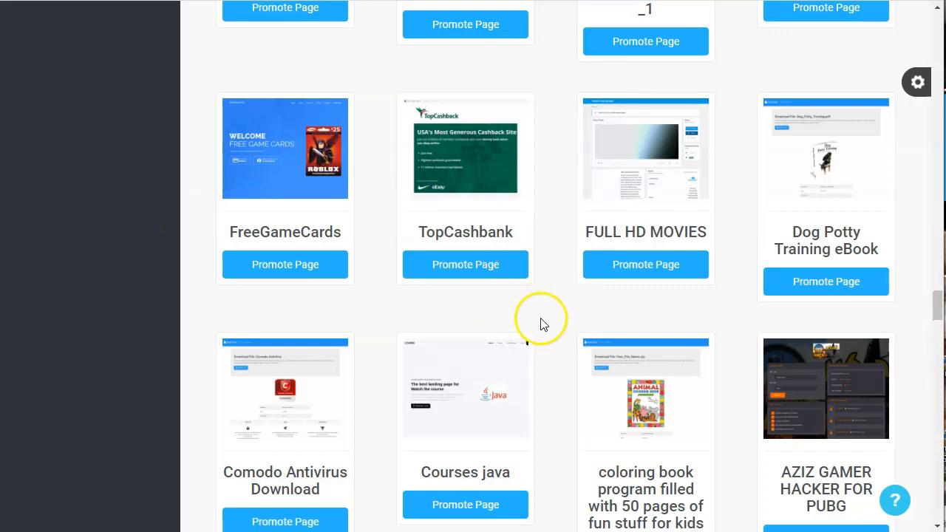
scroll(543, 323, "down", 6)
scroll(542, 323, "down", 9)
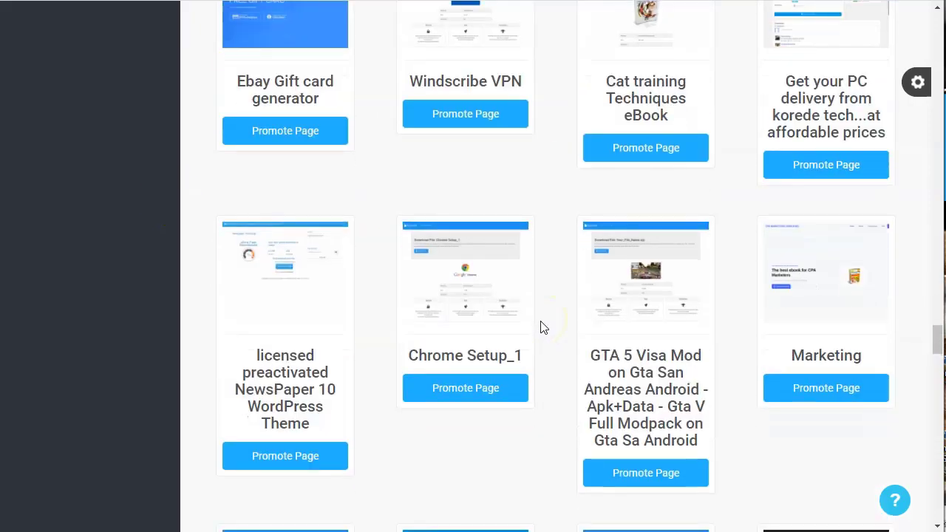
scroll(543, 328, "down", 3)
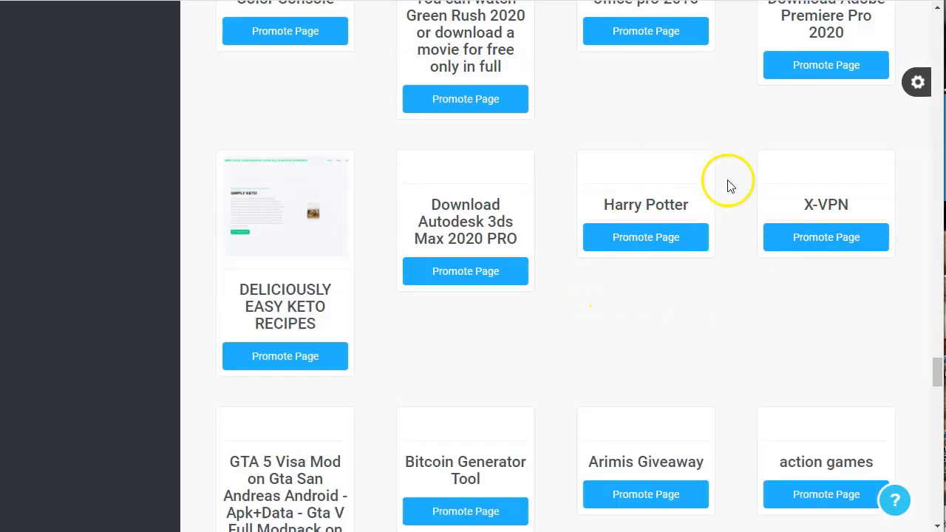
scroll(574, 345, "down", 2)
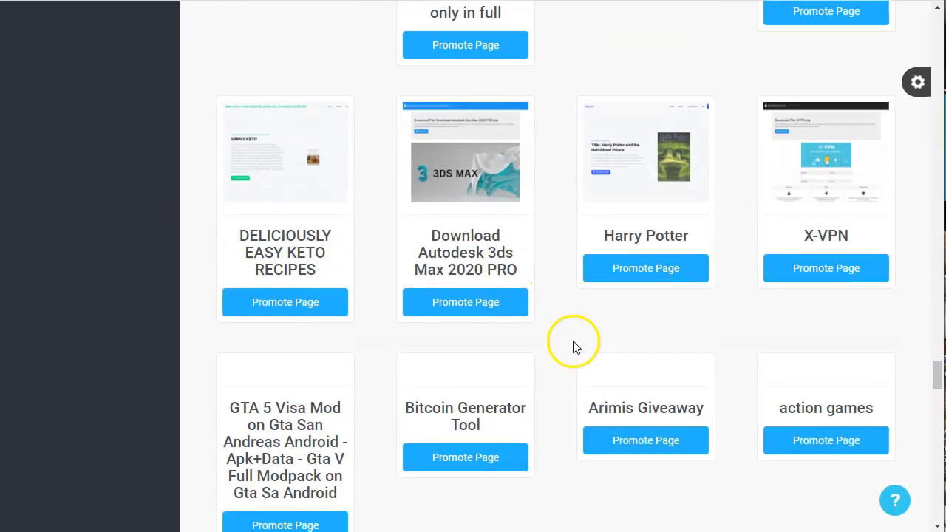
scroll(562, 318, "down", 6)
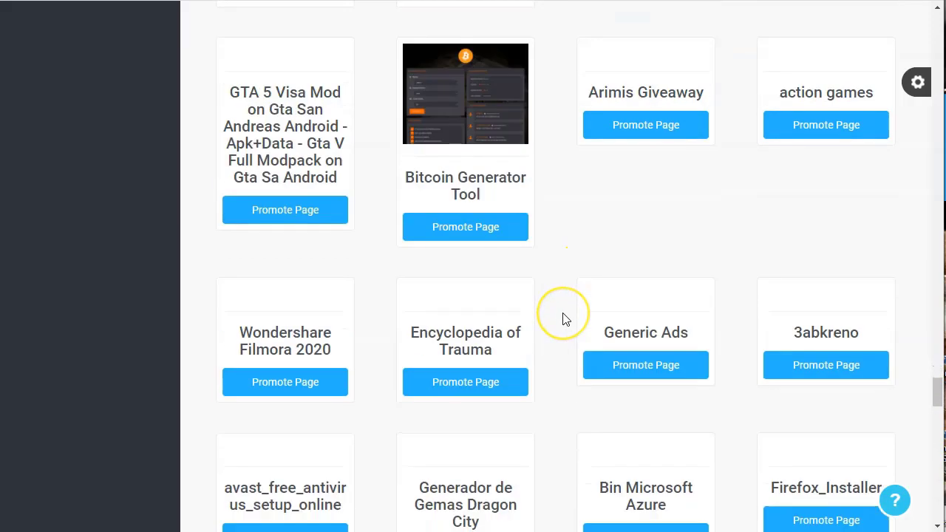
scroll(562, 318, "down", 8)
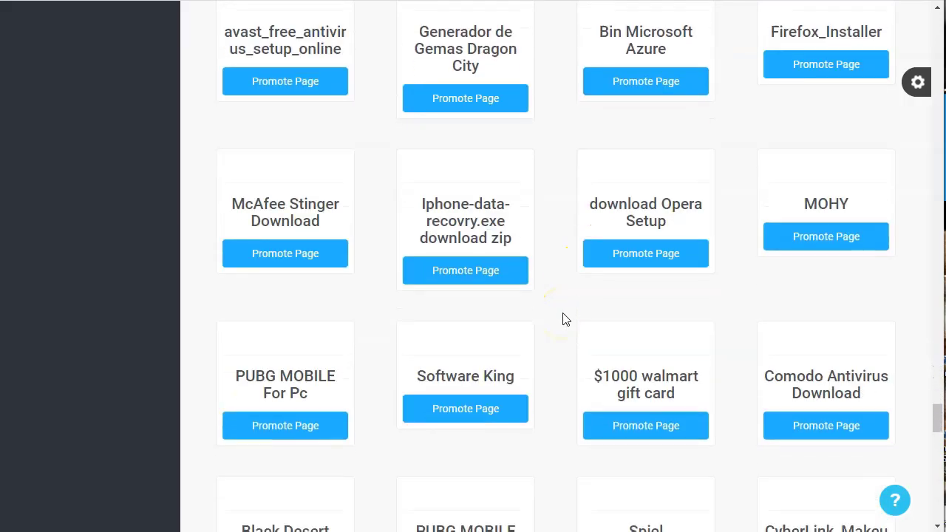
scroll(564, 321, "down", 4)
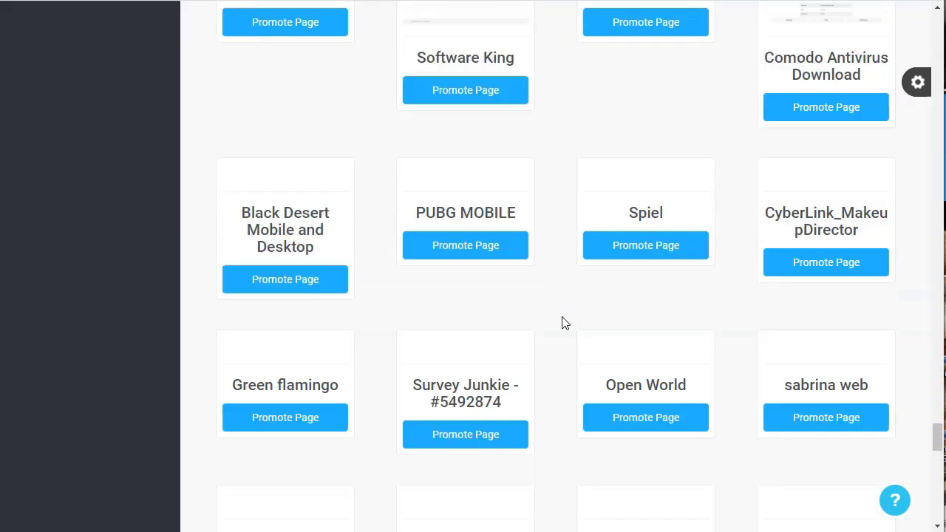
scroll(563, 323, "down", 3)
scroll(564, 323, "down", 1)
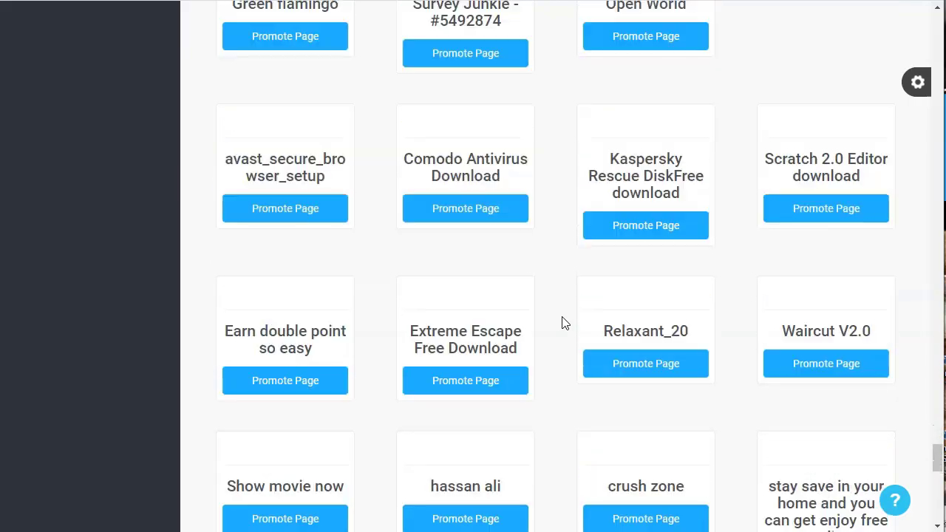
Preview the Harry Potter ebook landing page from the pre-made gallery.
scroll(564, 323, "up", 10)
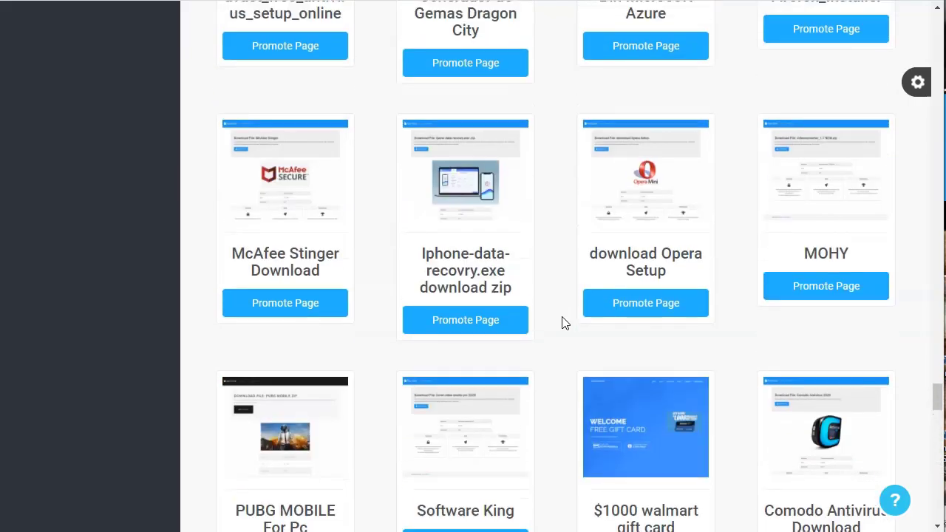
scroll(564, 323, "up", 2)
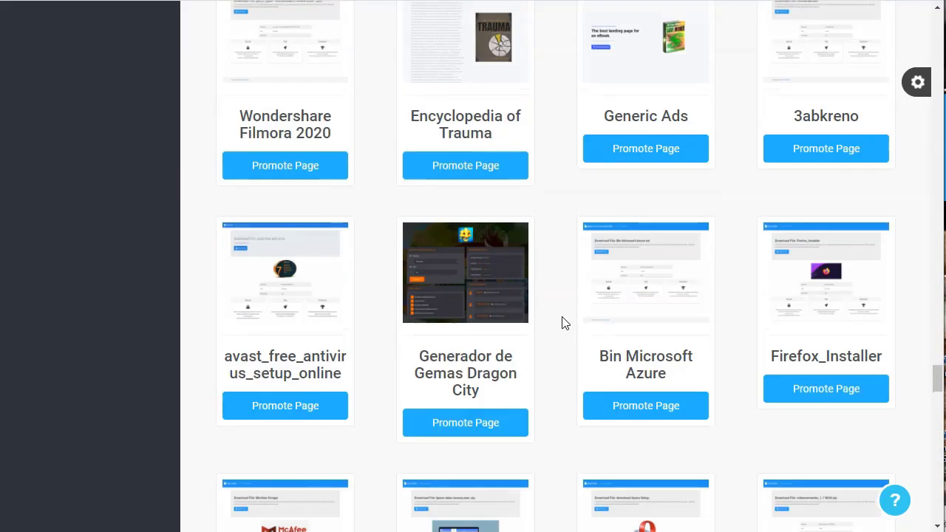
scroll(562, 323, "up", 2)
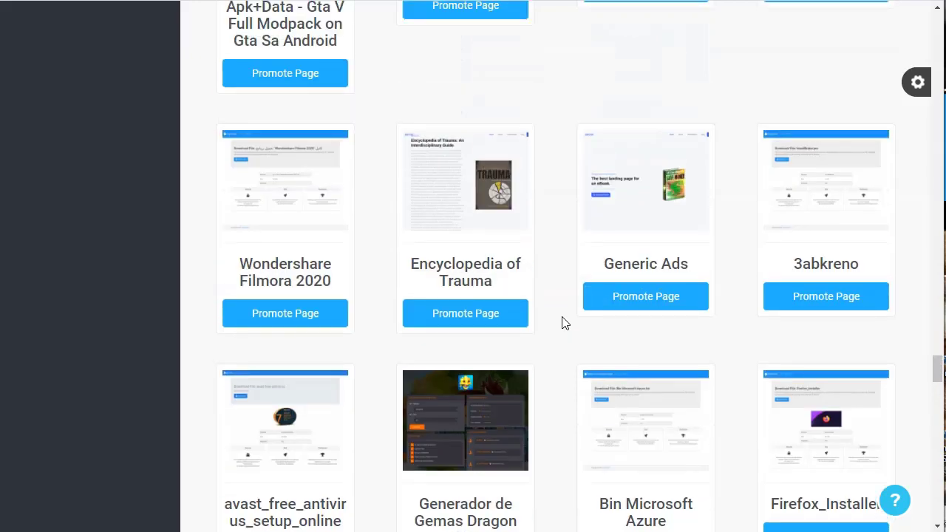
scroll(562, 273, "up", 7)
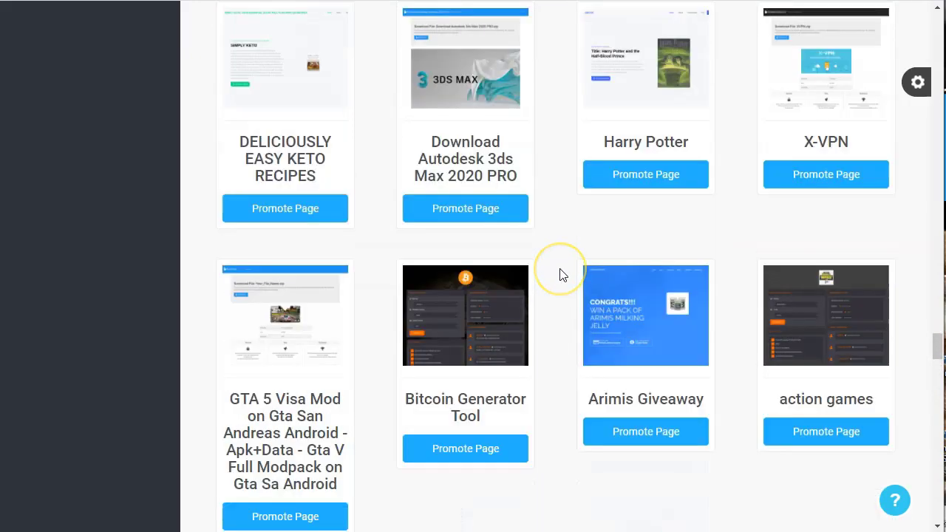
scroll(592, 258, "up", 1)
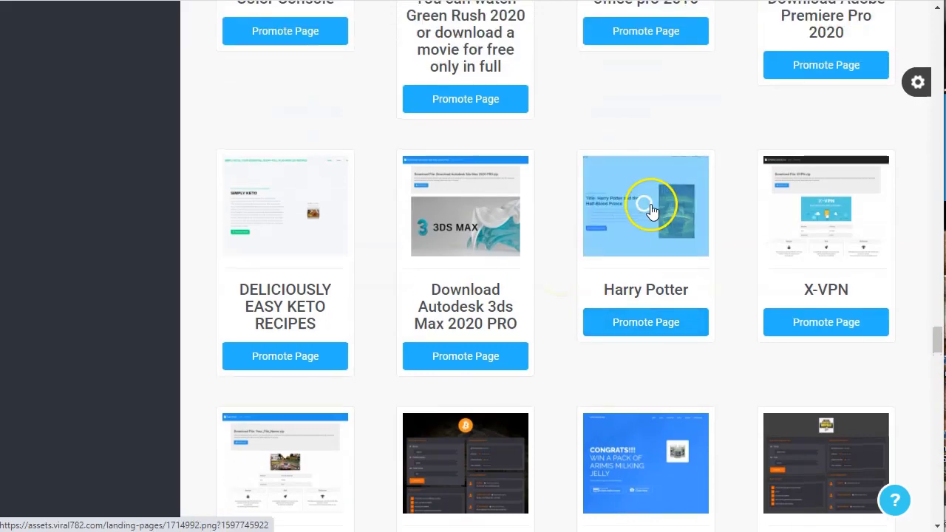
left_click(645, 204)
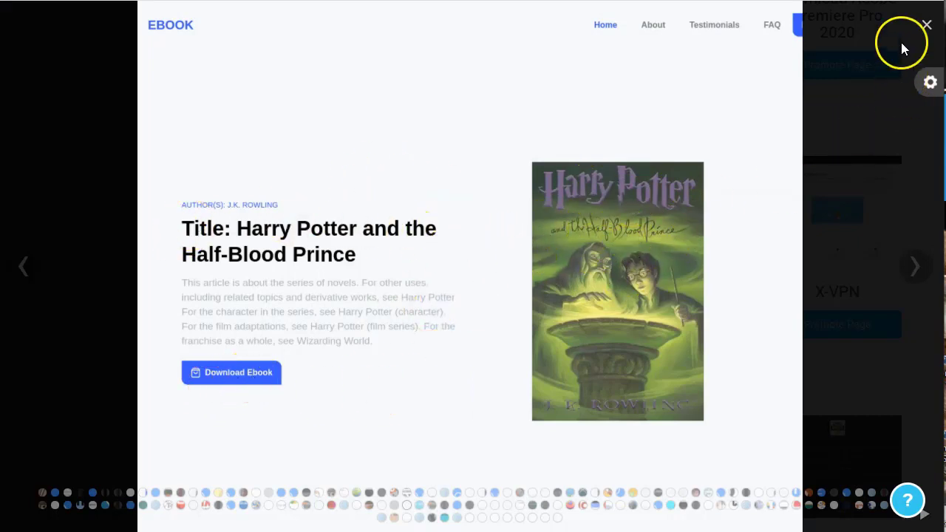
Promote the pre-made Harry Potter landing page and get the link to its clone.
left_click(924, 28)
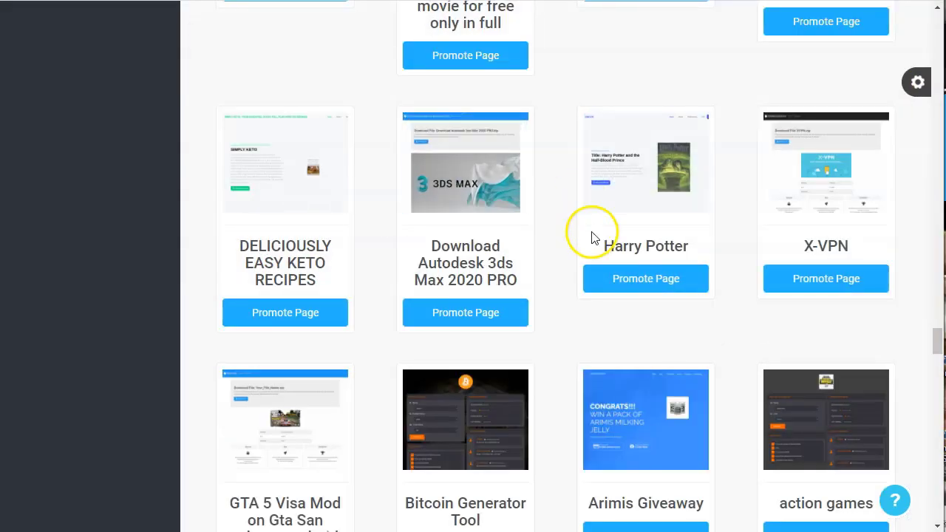
scroll(364, 197, "up", 5)
scroll(364, 198, "up", 1)
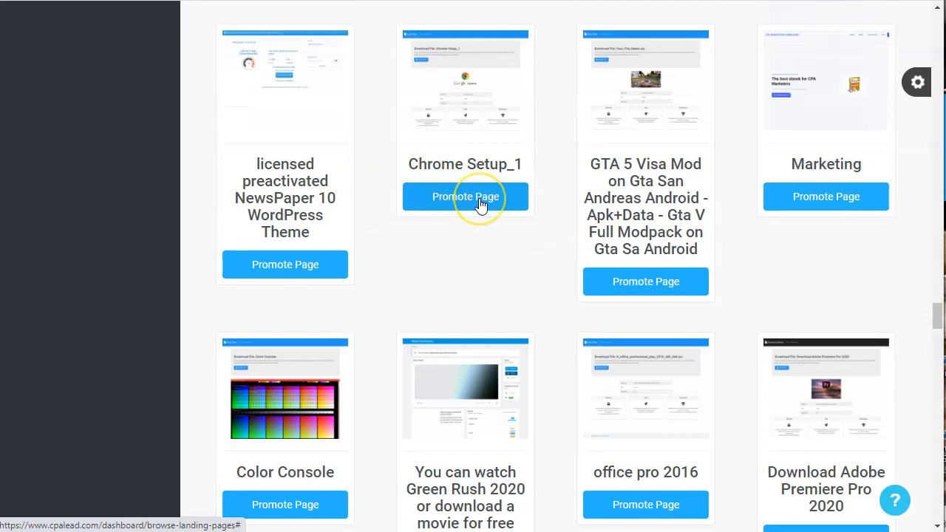
scroll(628, 239, "down", 6)
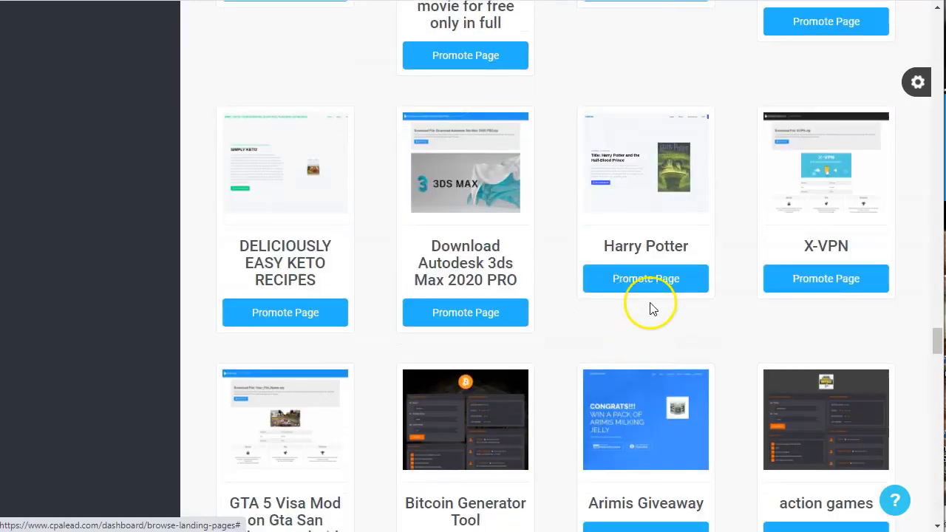
left_click(648, 277)
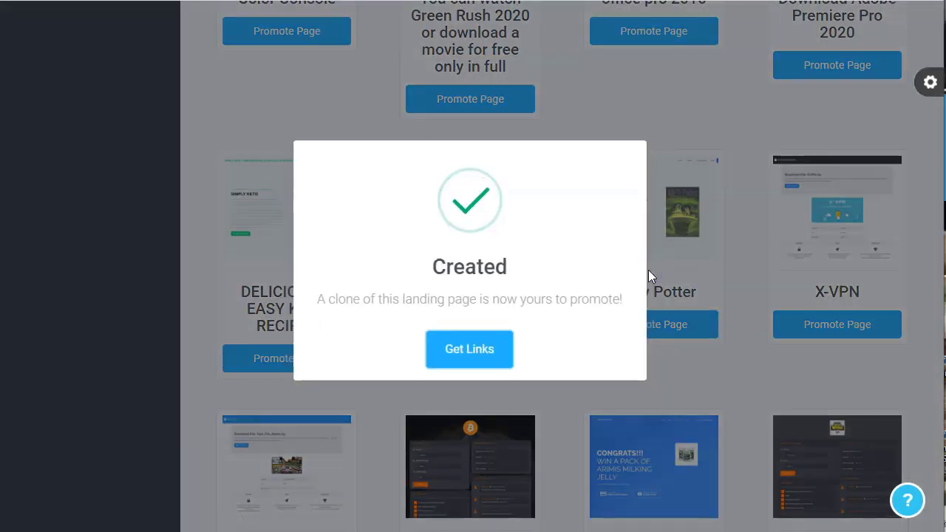
left_click(486, 346)
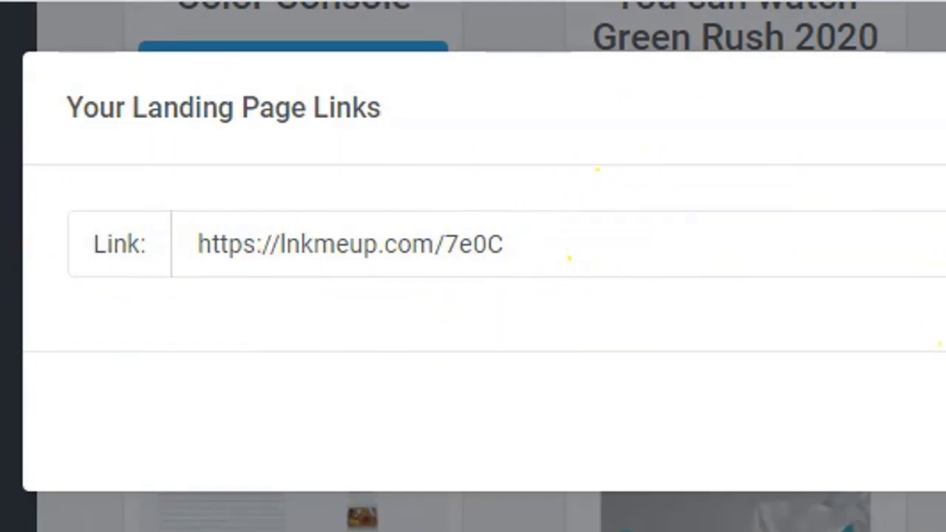
key("Escape")
From the managed landing pages, preview the $250 Per Day Ebook page and view the unlock offers behind its download.
scroll(323, 253, "up", 5)
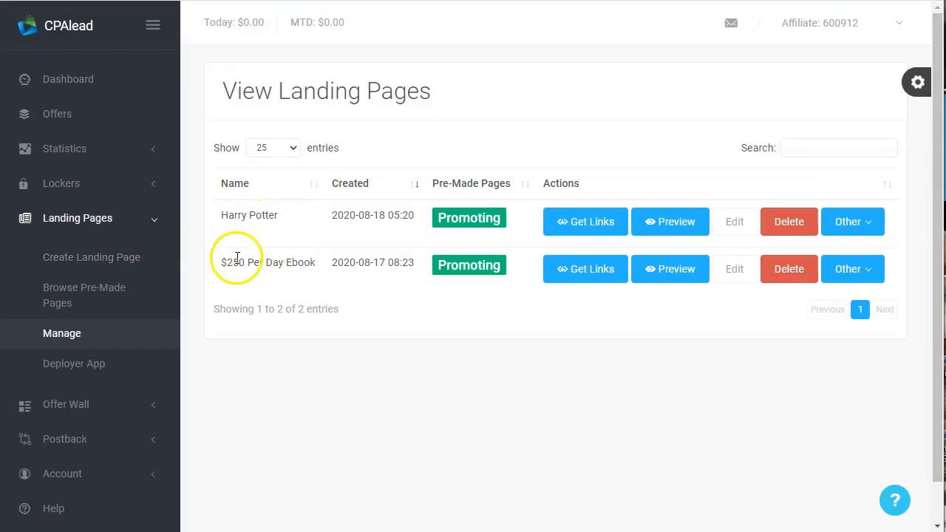
left_click_drag(221, 262, 309, 262)
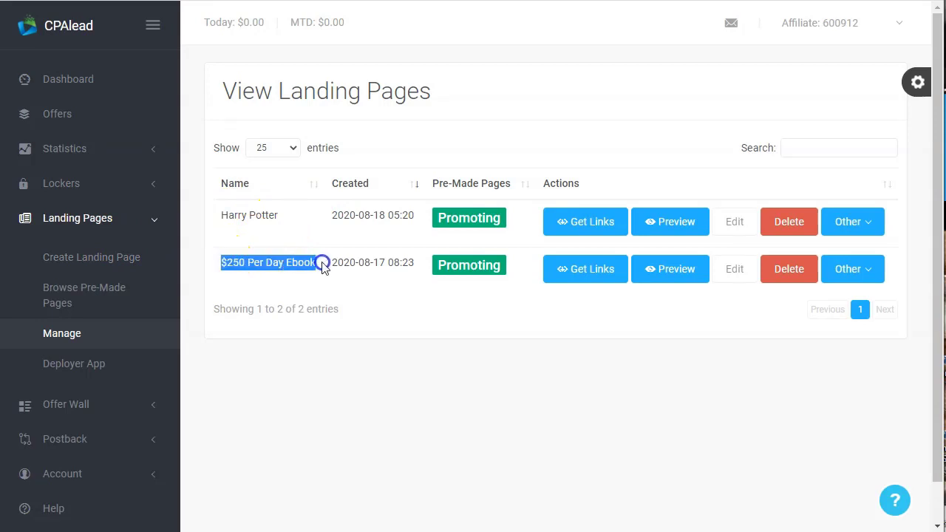
left_click(293, 265)
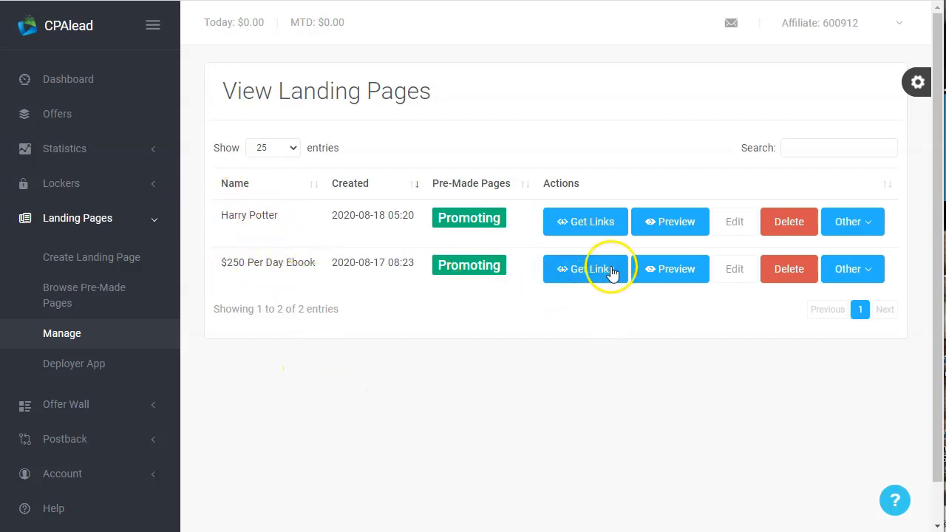
left_click(668, 272)
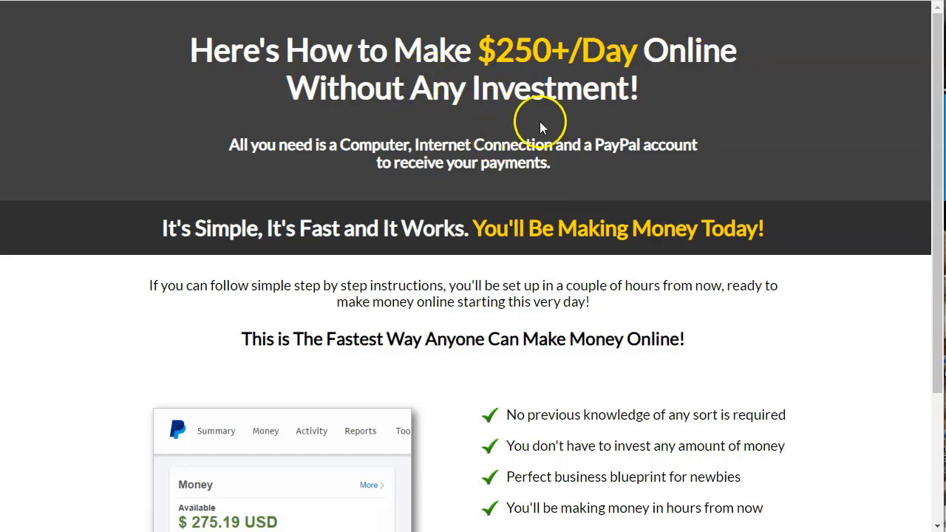
scroll(332, 235, "down", 2)
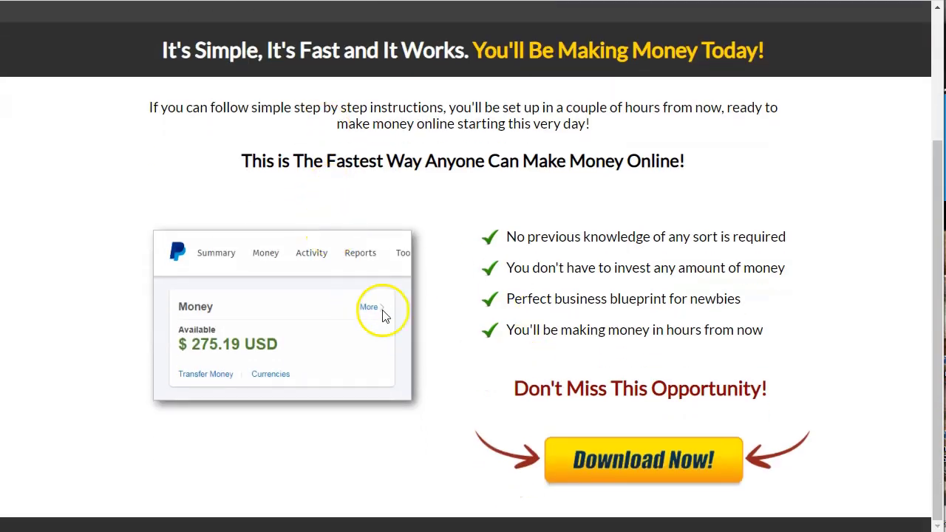
left_click(641, 462)
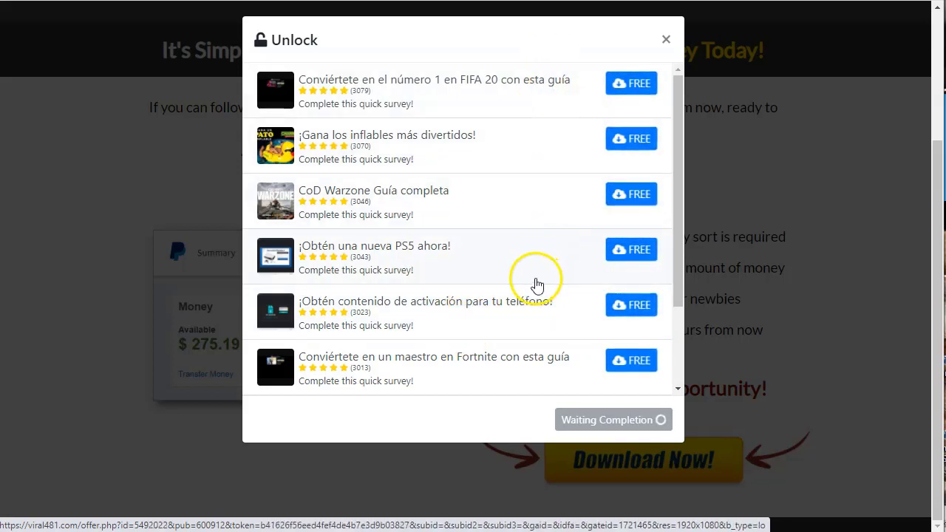
left_click(666, 41)
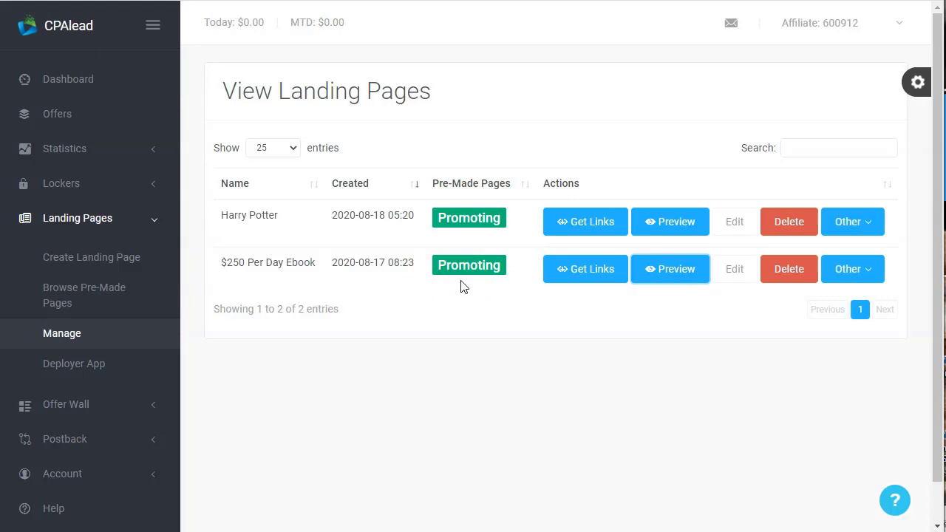
left_click(447, 345)
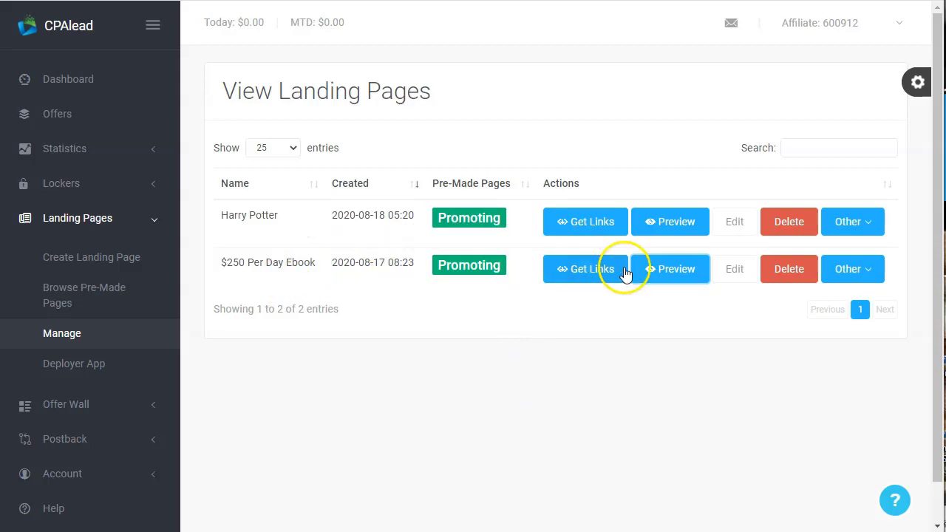
Get the $250 Per Day Ebook landing page's link and copy it.
left_click(582, 279)
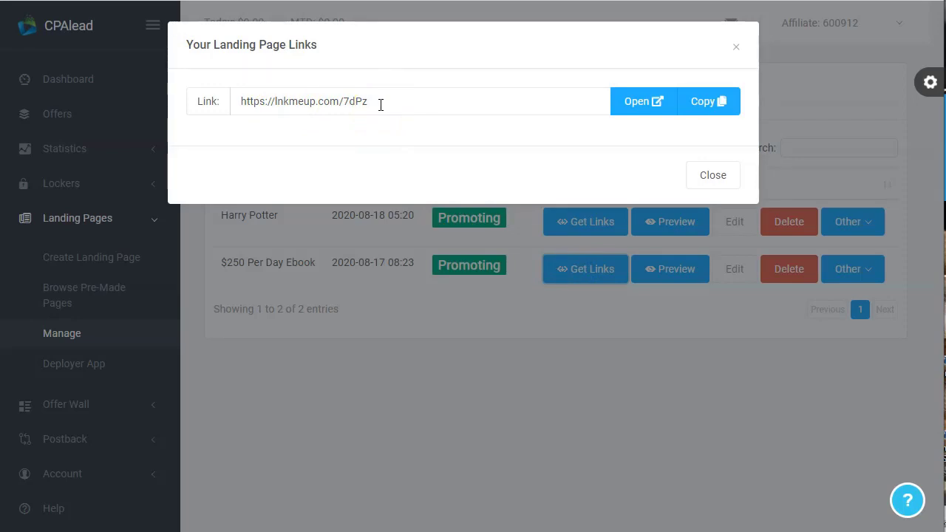
left_click(712, 176)
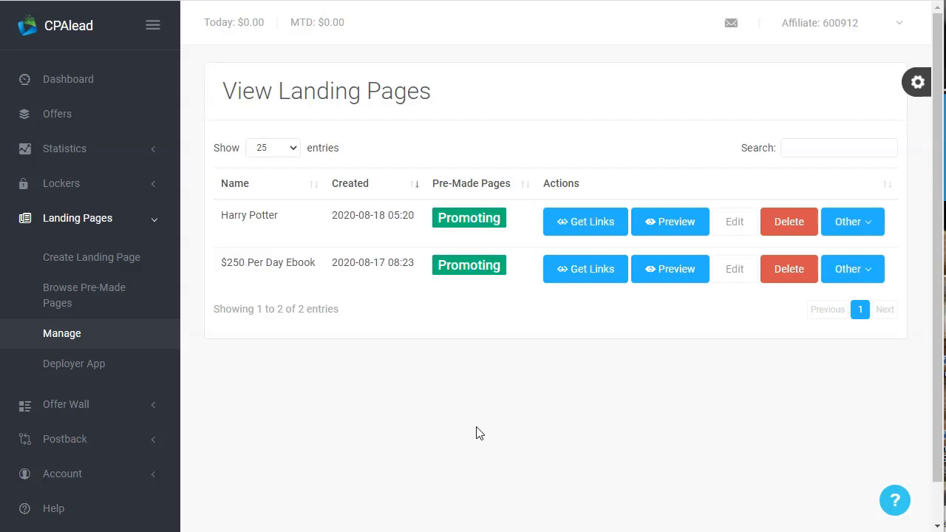
left_click(581, 270)
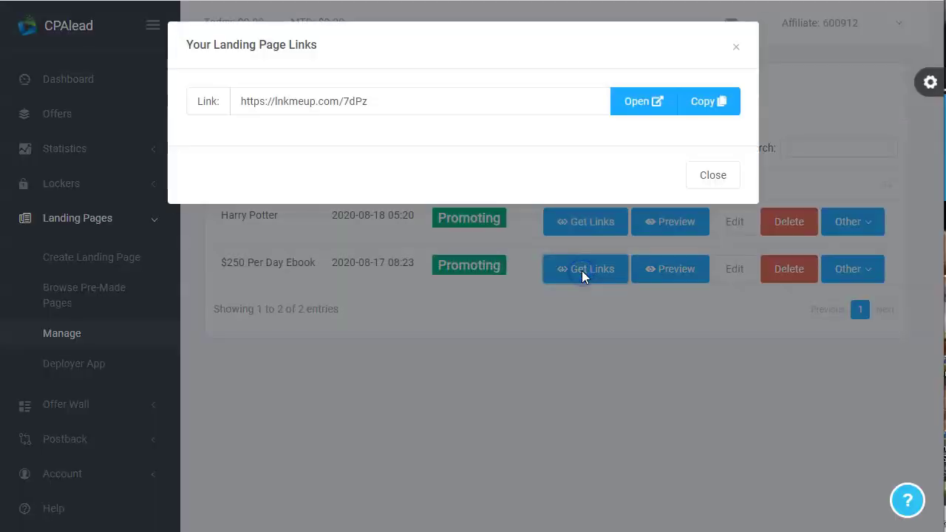
left_click(699, 101)
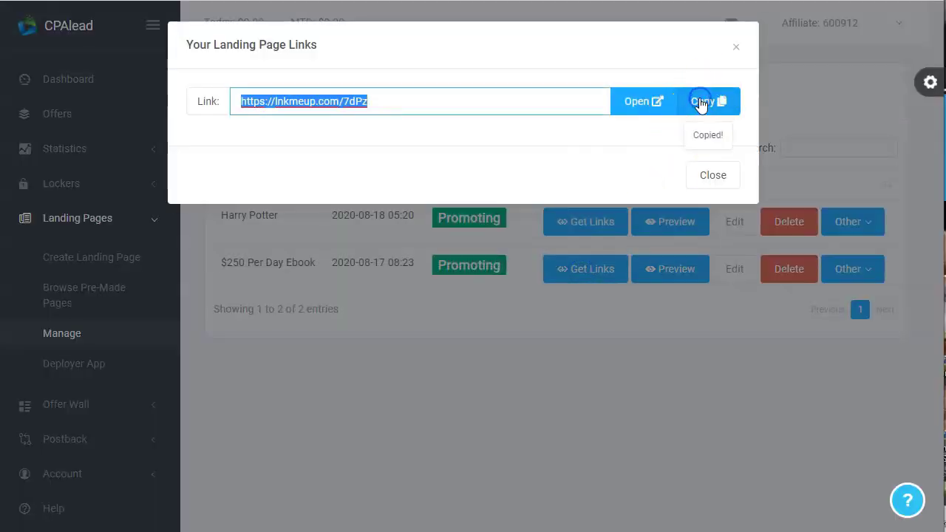
Open the $250 Per Day Ebook link and try to save the page as HTML only in the Documents folder.
left_click(653, 102)
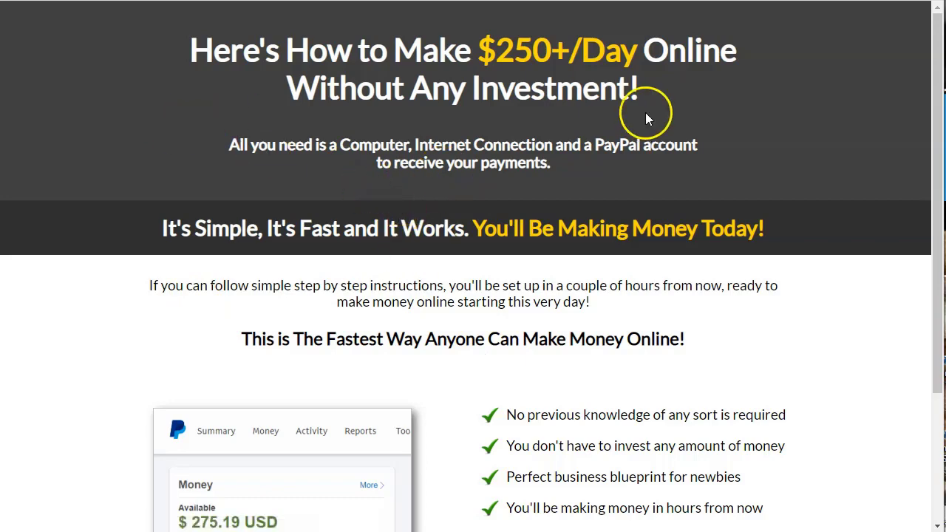
right_click(785, 112)
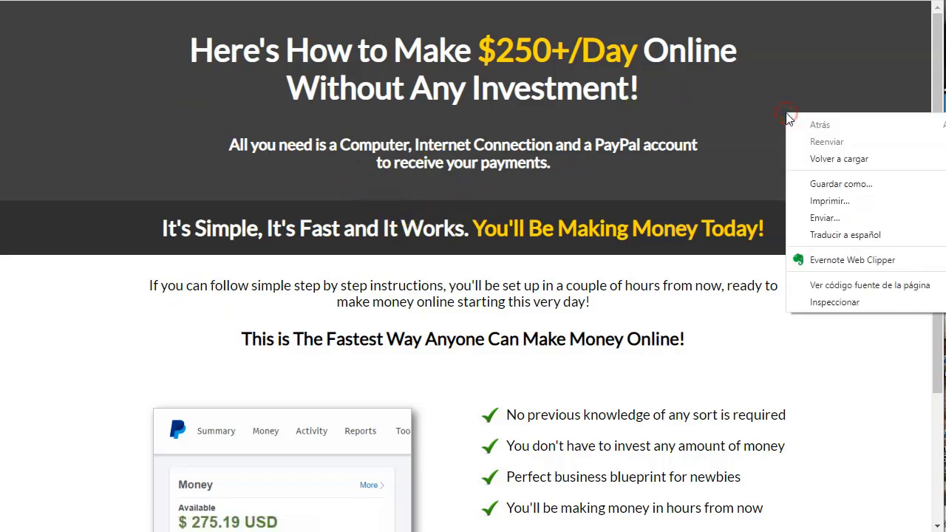
left_click(842, 184)
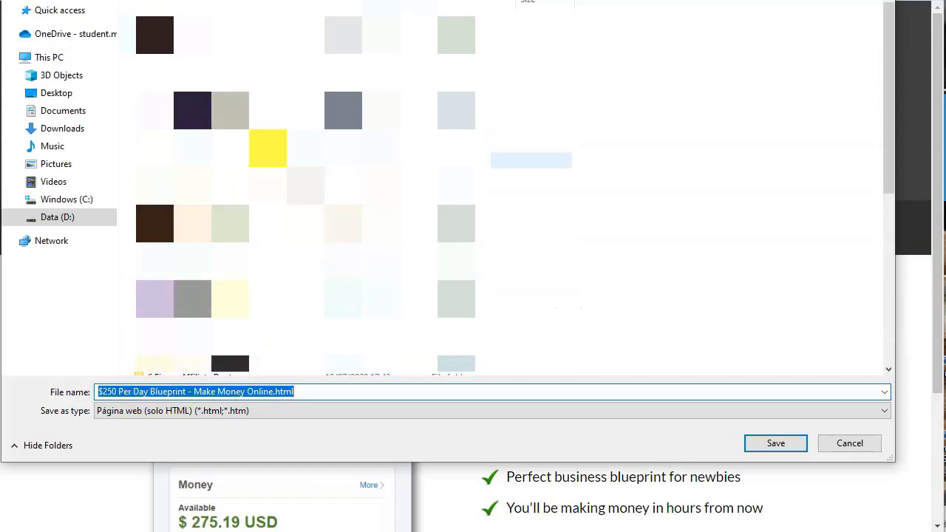
left_click(63, 114)
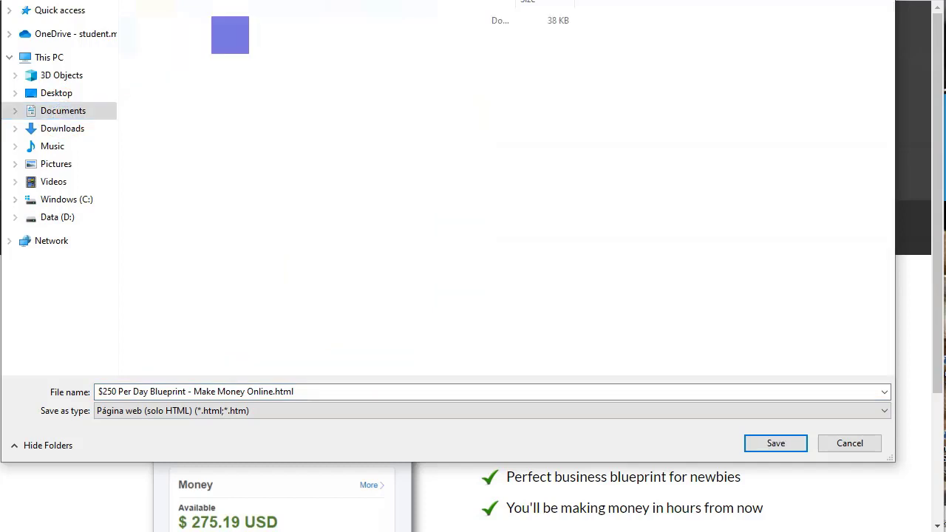
left_click(114, 391)
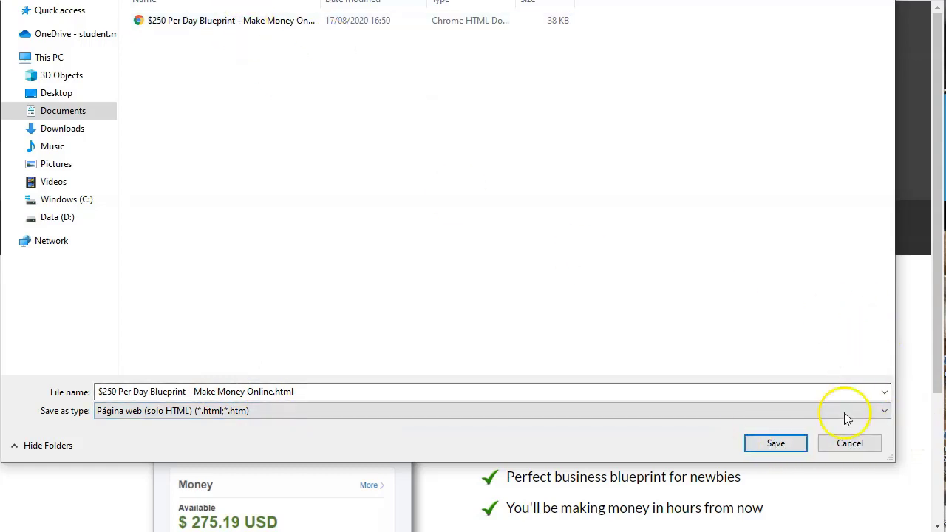
left_click(860, 450)
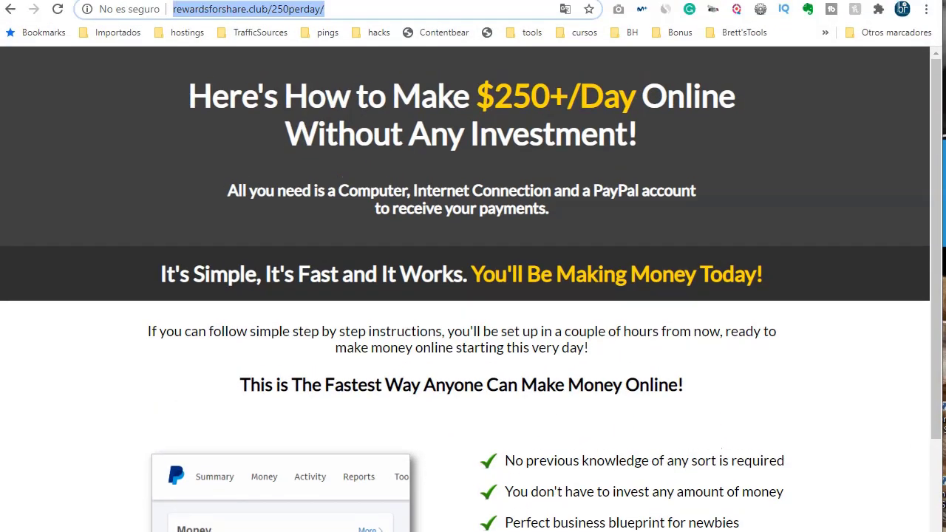
Examine the self-hosted copy of the page at rewardsforshare.club/250perday/ and the unlock offers behind its download.
left_click(229, 9)
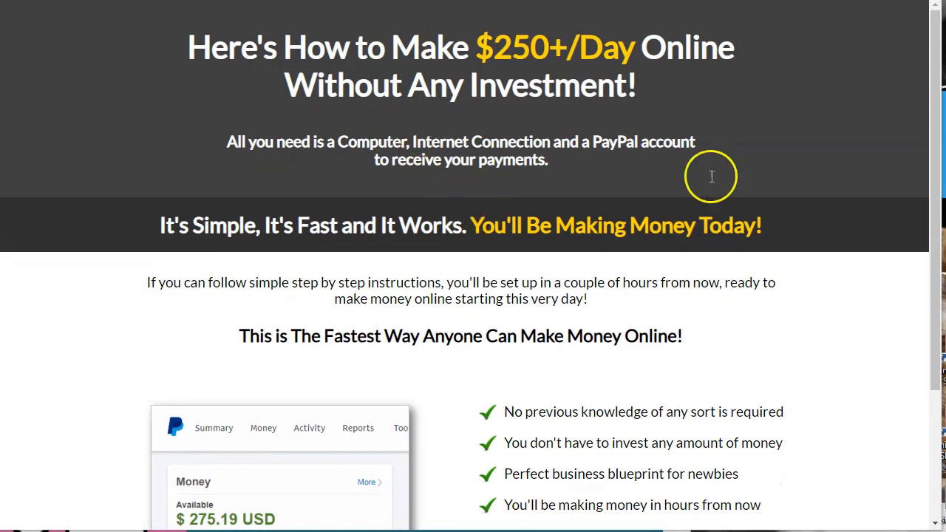
scroll(527, 74, "down", 3)
scroll(416, 44, "up", 2)
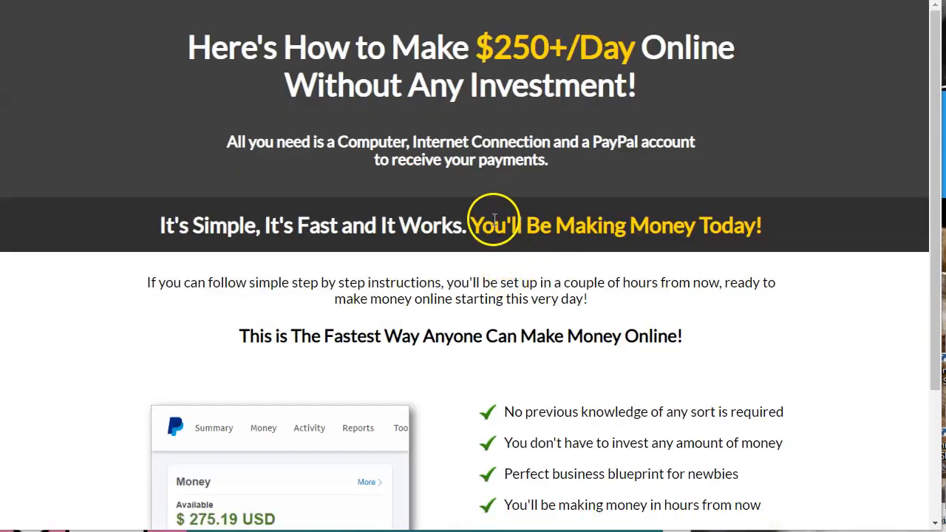
scroll(490, 219, "down", 2)
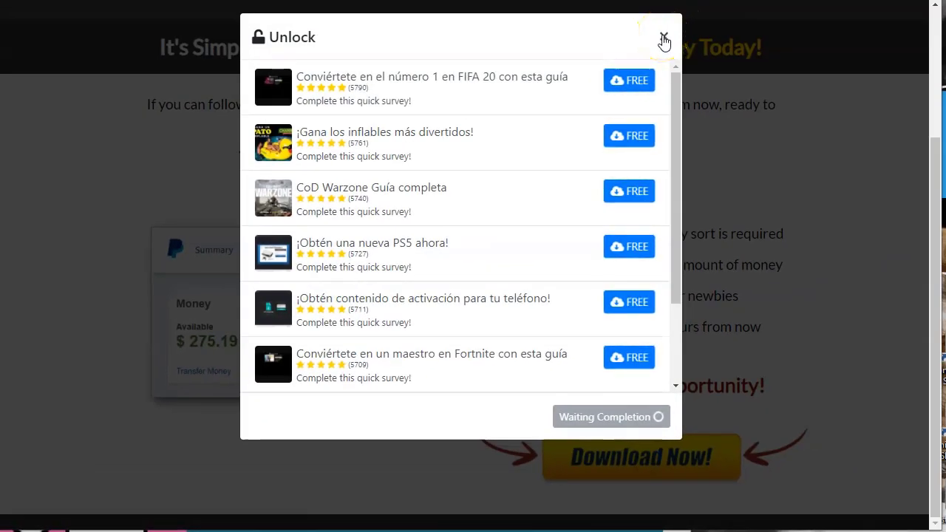
left_click(663, 37)
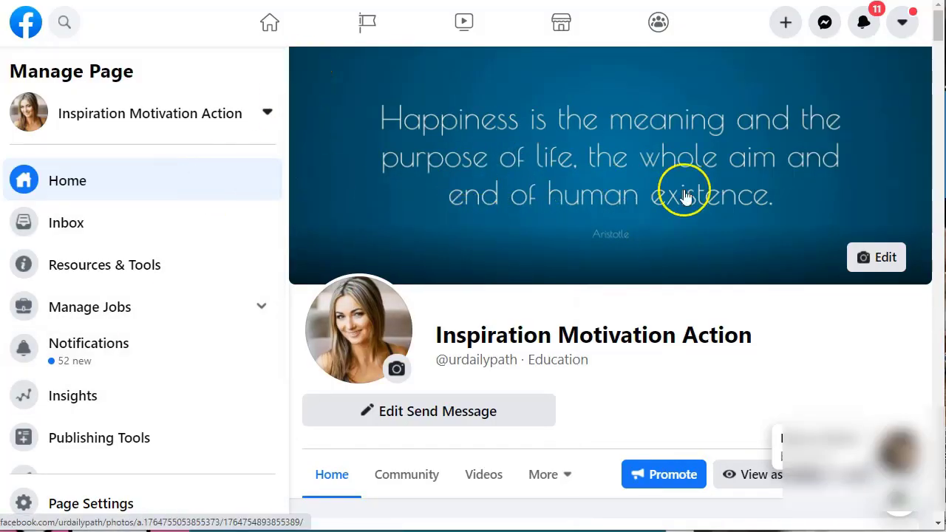
Switch to the Inspiration Motivation Action page on Facebook and examine its About details, pinned promotional post and other posts.
scroll(552, 195, "down", 1)
scroll(552, 195, "down", 10)
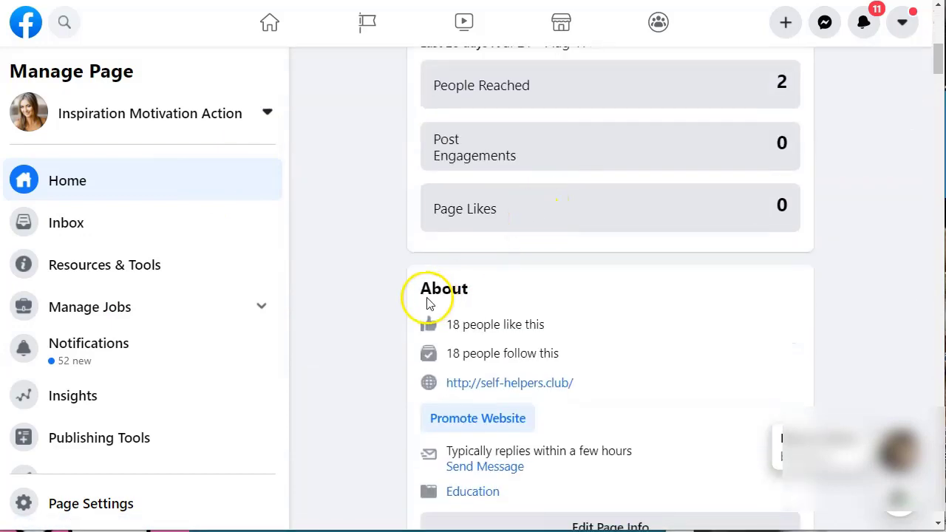
scroll(378, 316, "up", 10)
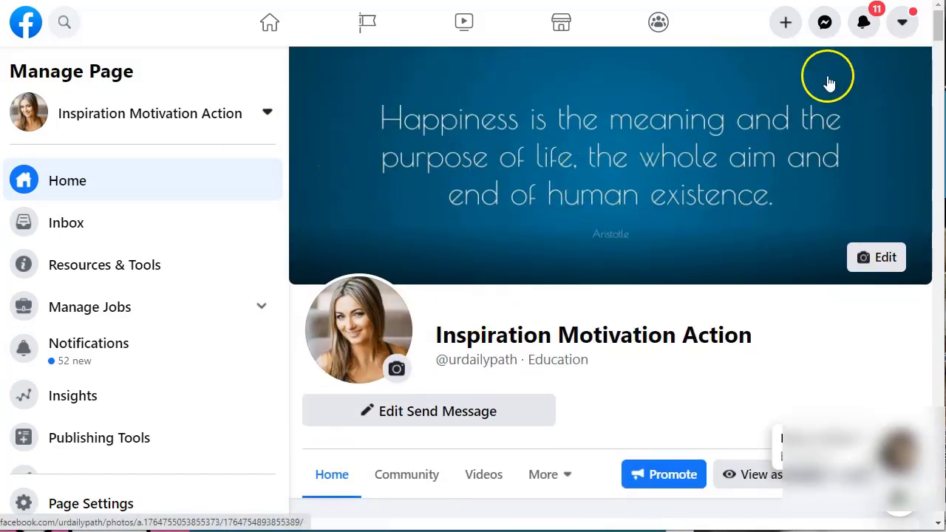
scroll(549, 281, "down", 2)
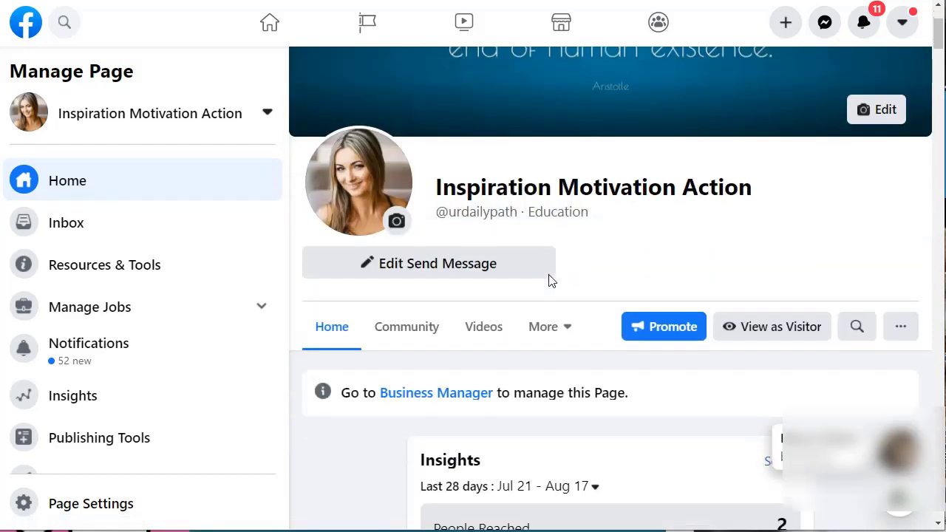
scroll(568, 218, "down", 3)
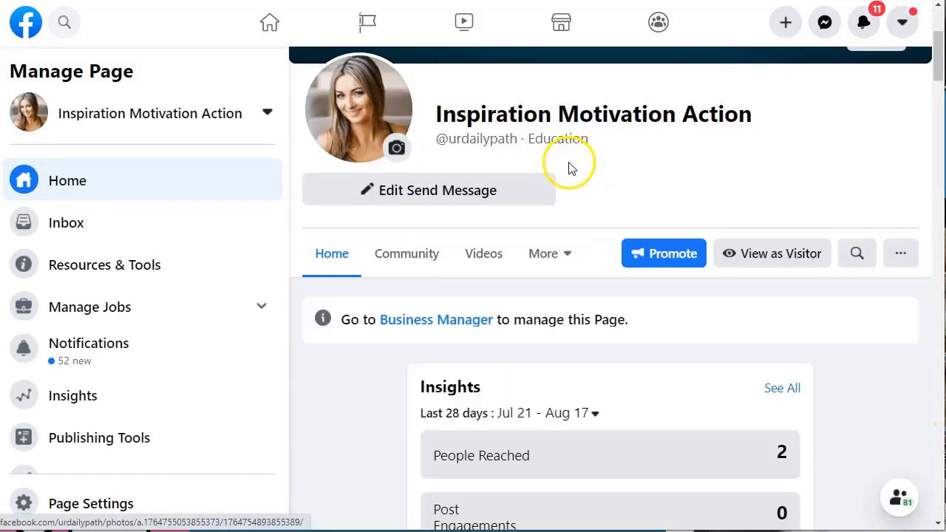
scroll(569, 220, "down", 12)
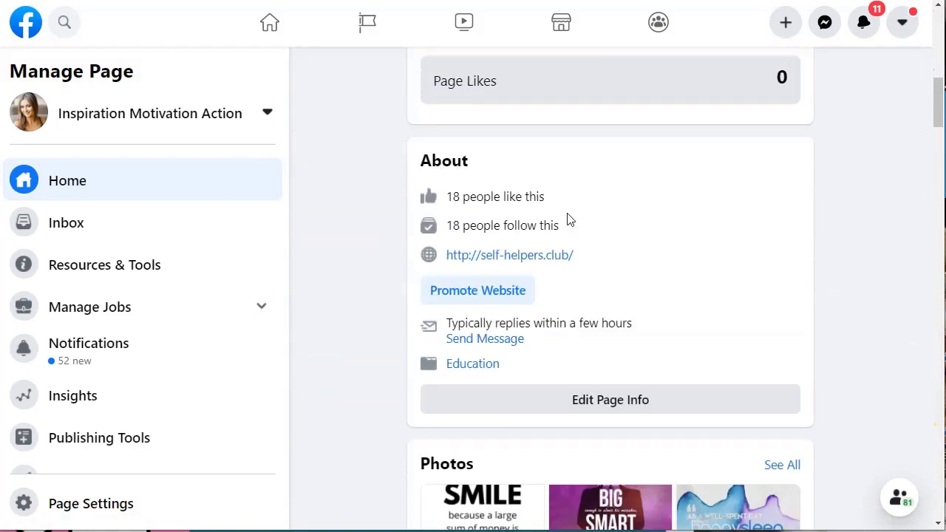
scroll(568, 218, "down", 5)
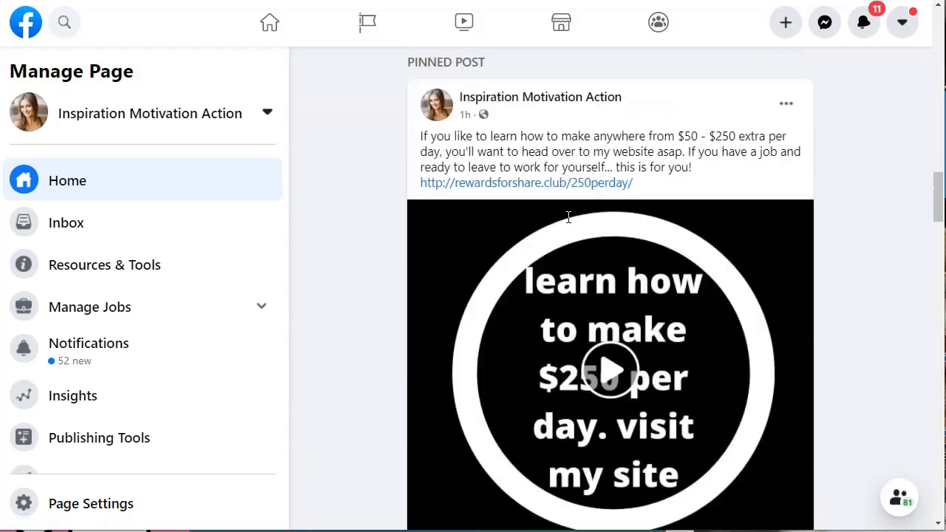
scroll(579, 255, "down", 7)
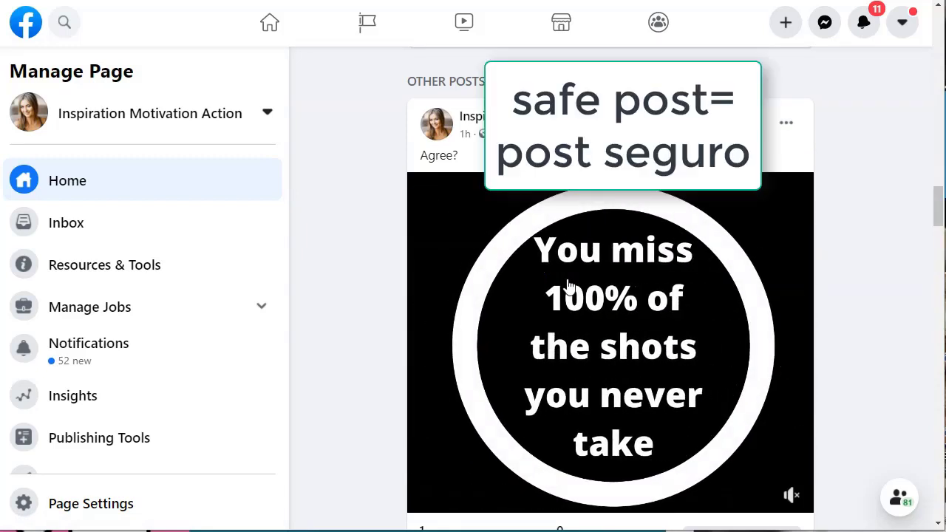
scroll(568, 287, "down", 1)
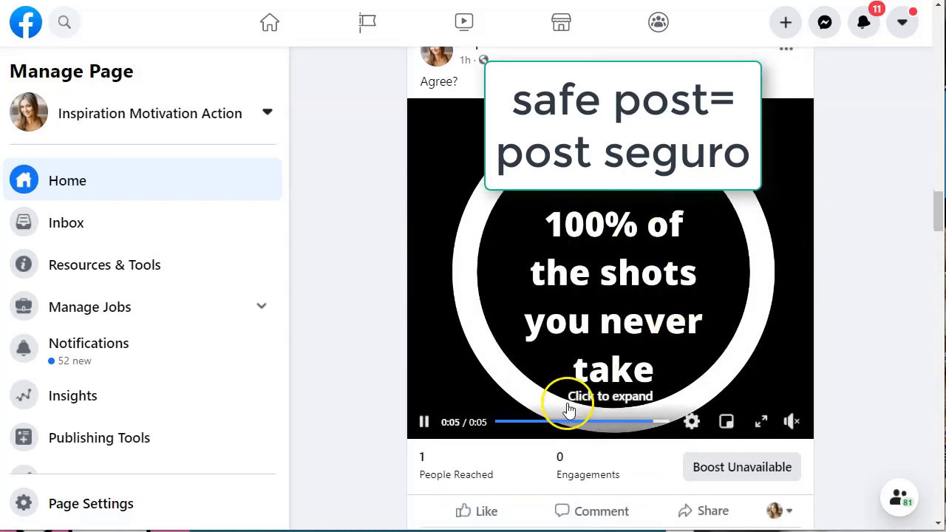
Examine the "Agree?" quote video post, the SMILE image post and the older daily meditation post on the Facebook page.
scroll(665, 361, "up", 1)
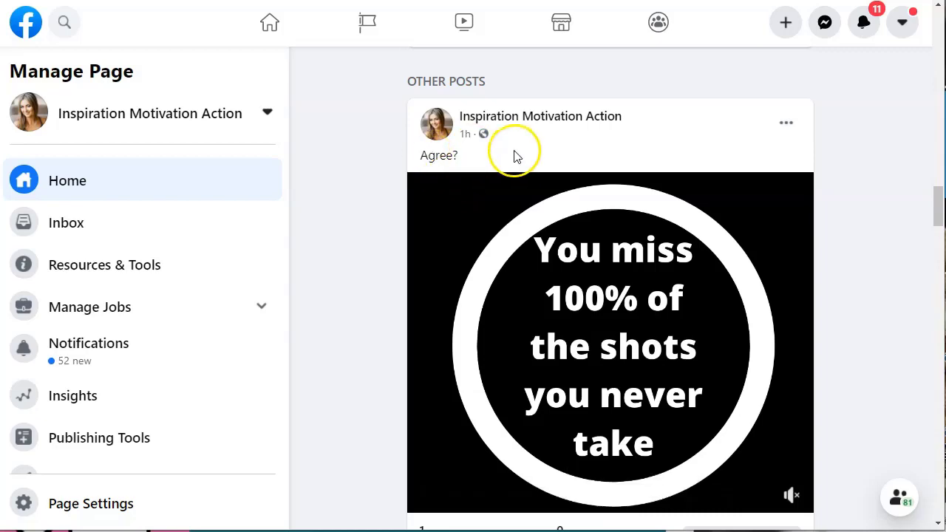
scroll(742, 266, "down", 1)
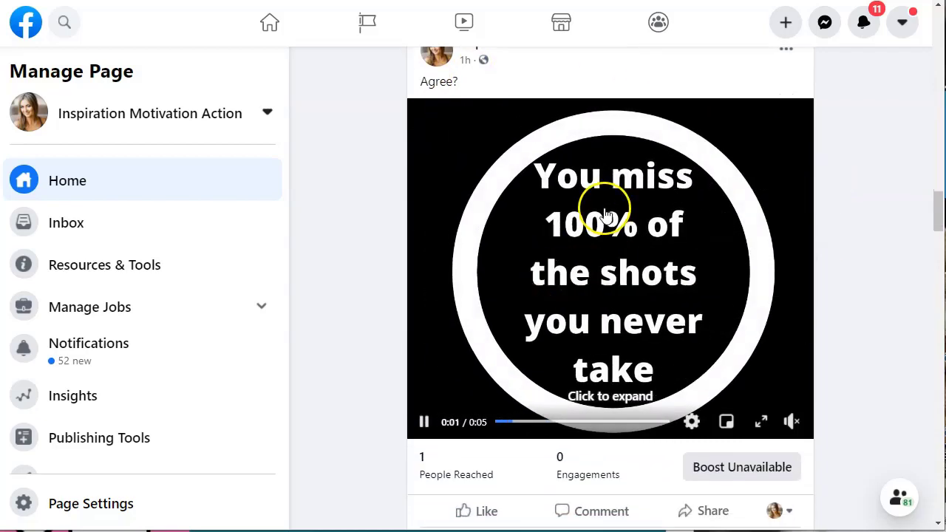
scroll(635, 244, "down", 6)
scroll(639, 226, "down", 1)
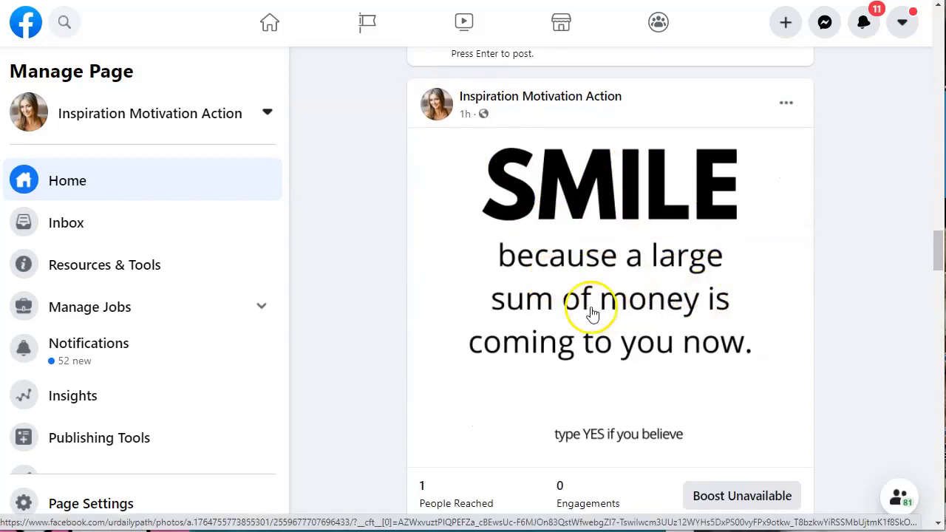
scroll(621, 332, "down", 1)
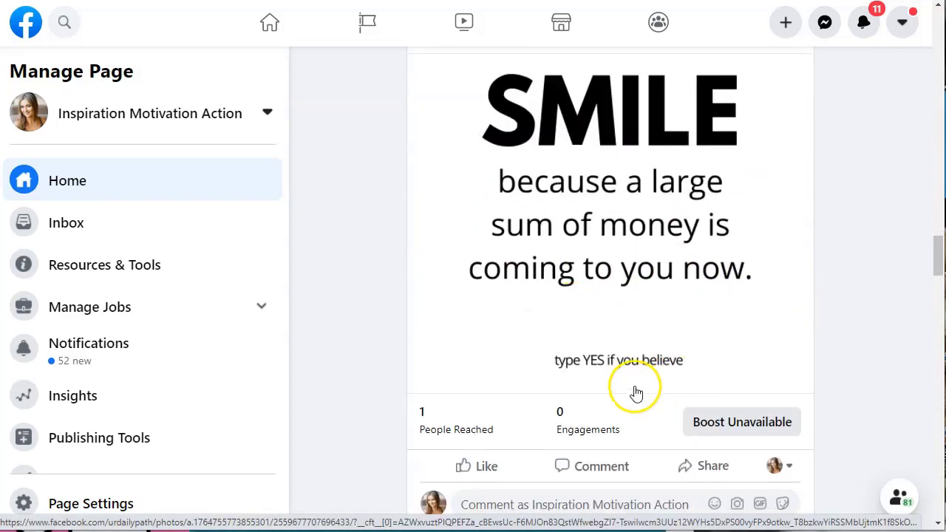
scroll(635, 251, "down", 7)
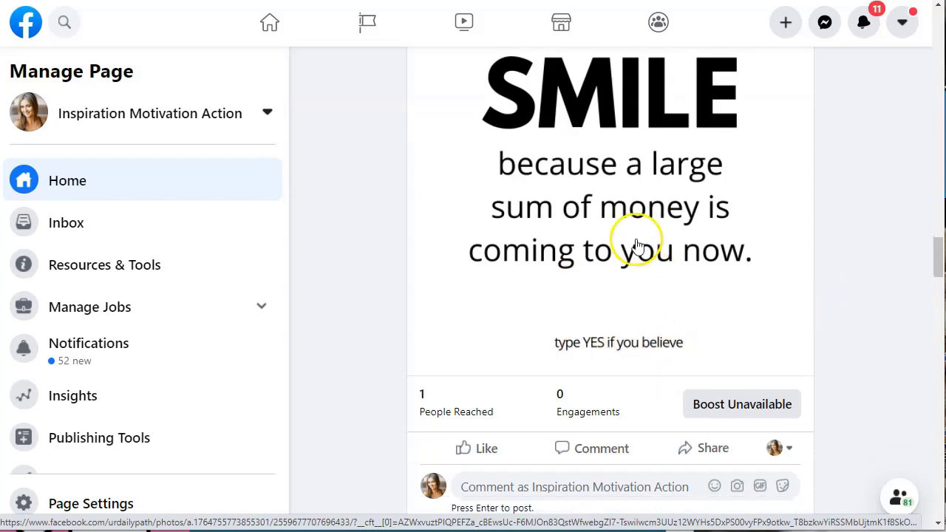
scroll(688, 266, "down", 3)
scroll(668, 263, "down", 15)
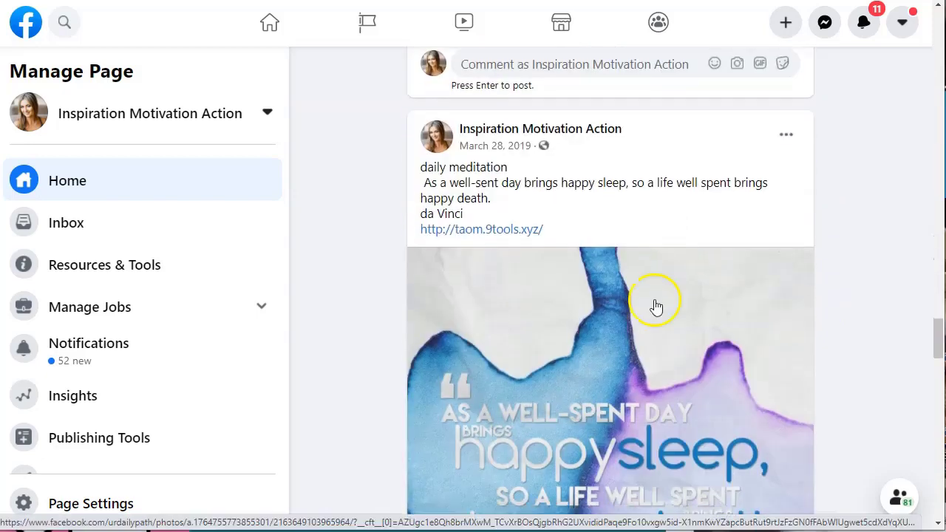
scroll(576, 223, "up", 12)
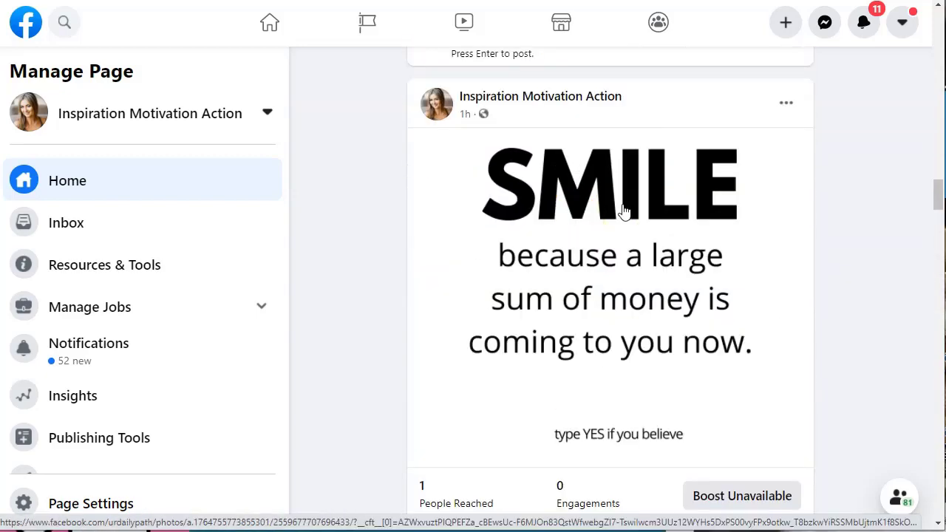
scroll(623, 211, "up", 1)
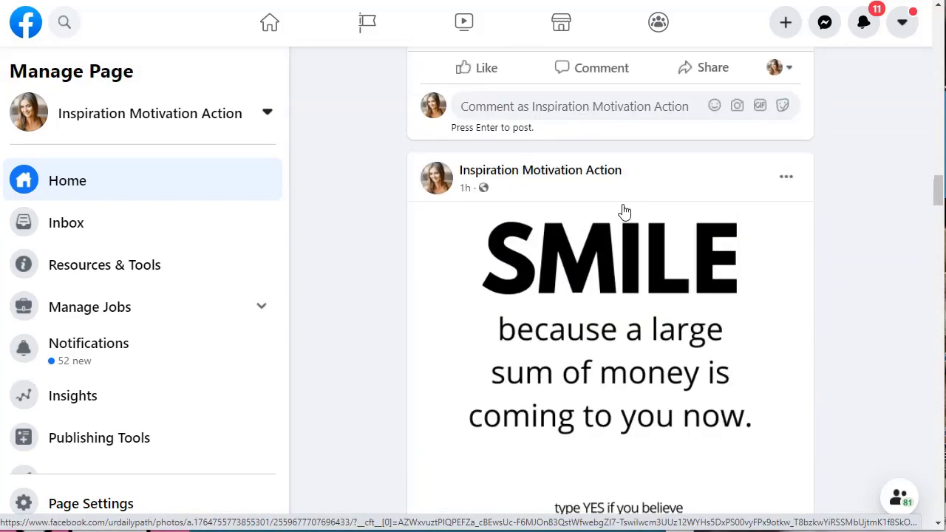
scroll(623, 212, "down", 1)
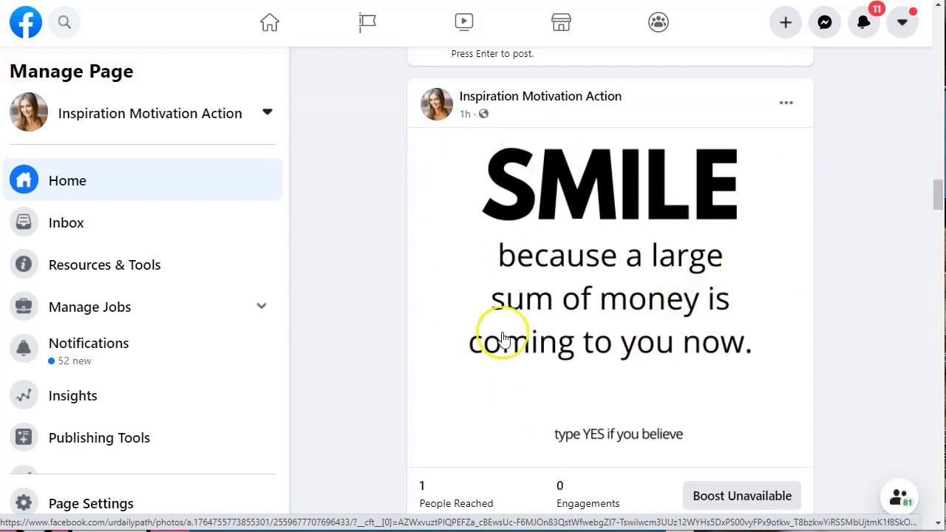
scroll(688, 220, "down", 1)
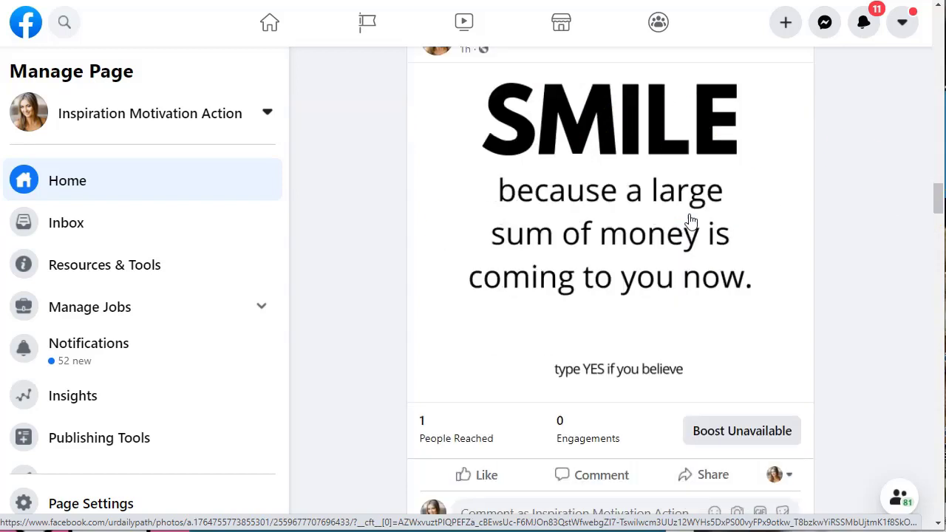
scroll(688, 222, "up", 1)
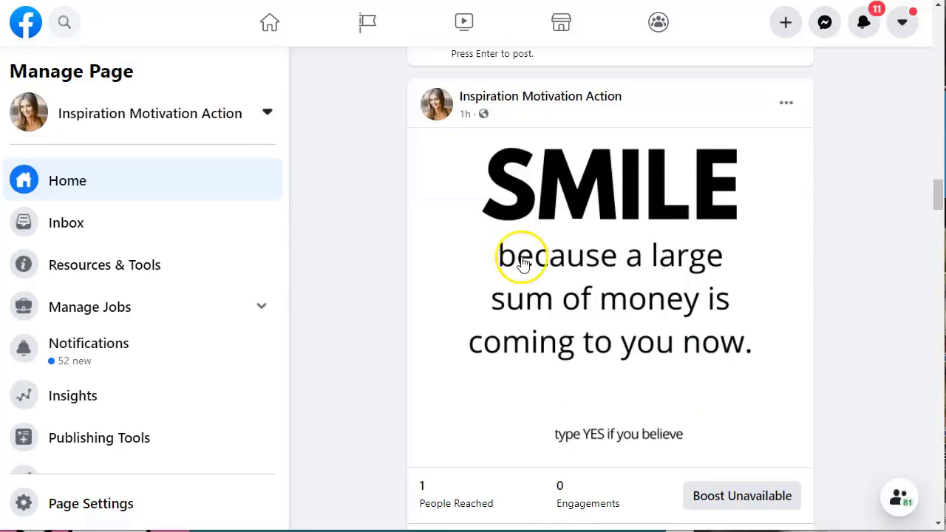
Compare the "Agree?" quote video with the pinned $250 per day video post and check the page's post-creation area.
scroll(591, 296, "up", 7)
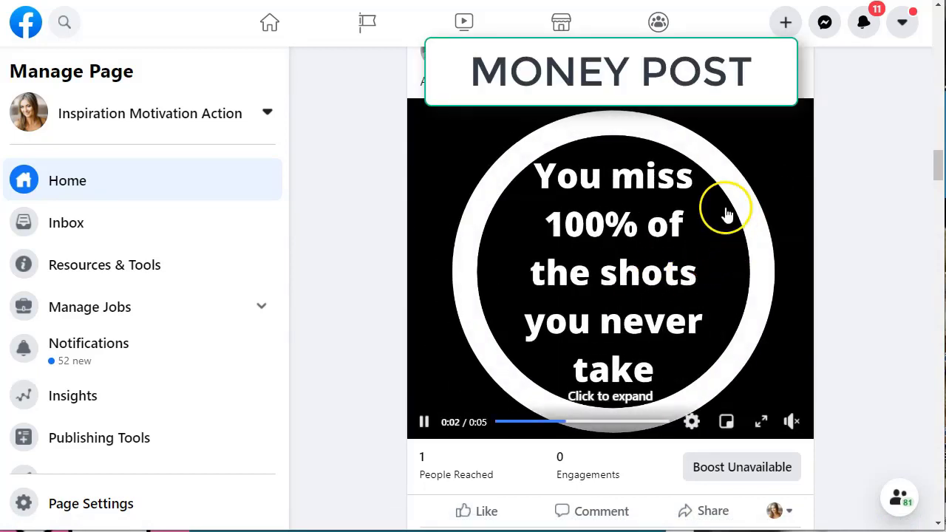
scroll(566, 308, "down", 5)
scroll(569, 309, "up", 4)
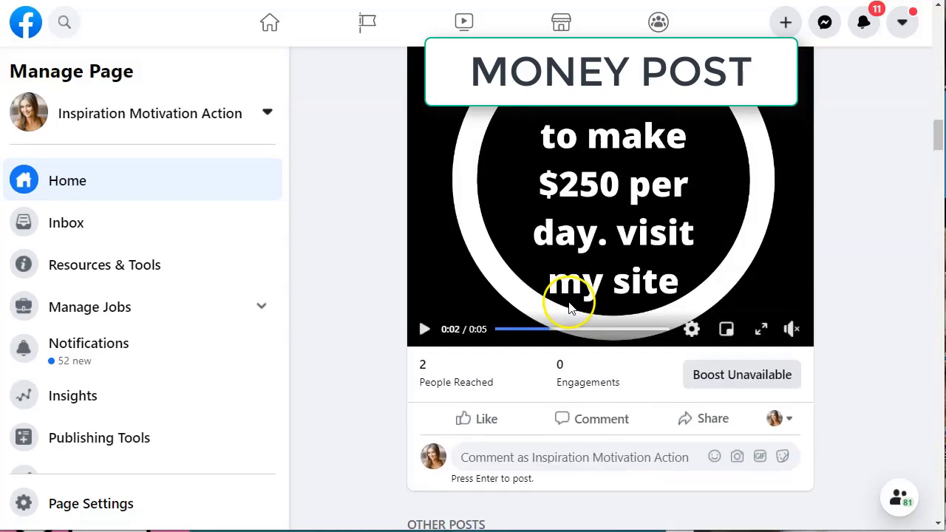
scroll(569, 309, "up", 1)
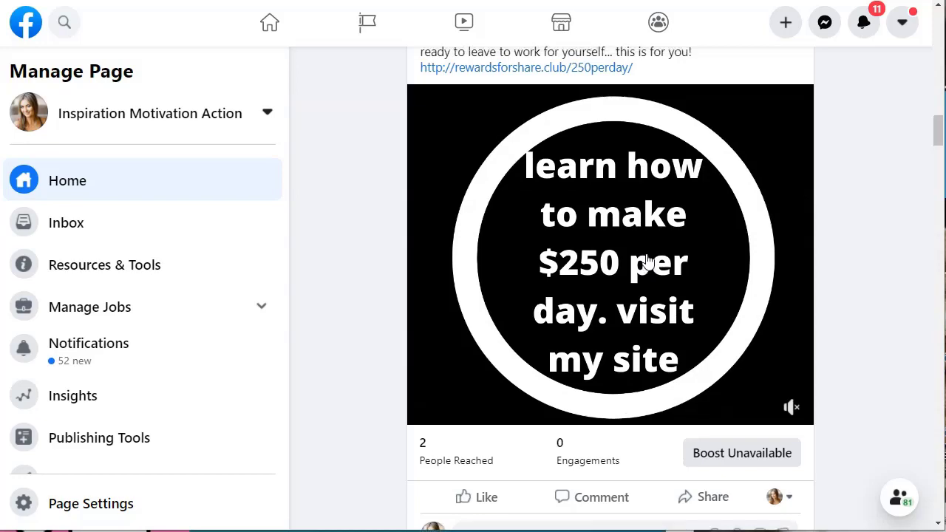
scroll(646, 259, "up", 7)
scroll(636, 244, "up", 6)
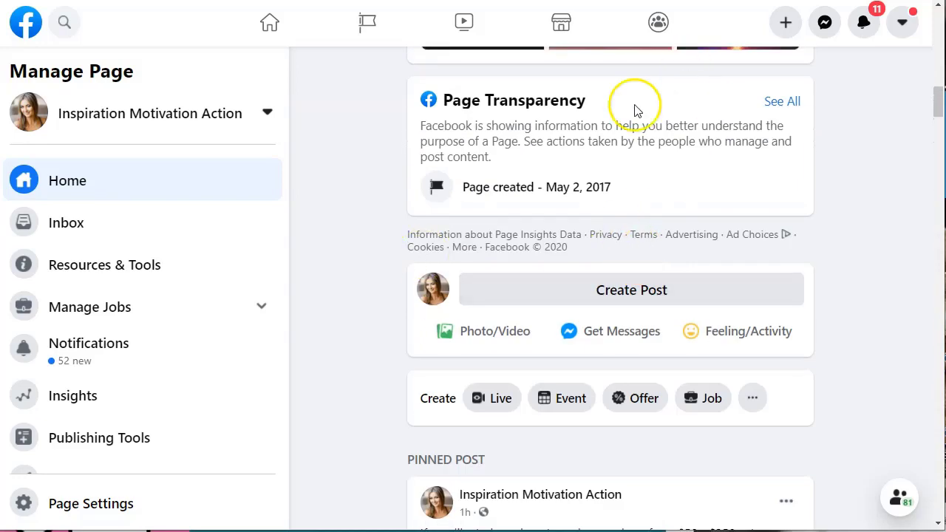
Check the pinning options of the pinned promotional post and of the "Agree?" post, leaving both posts as they are.
scroll(640, 208, "down", 10)
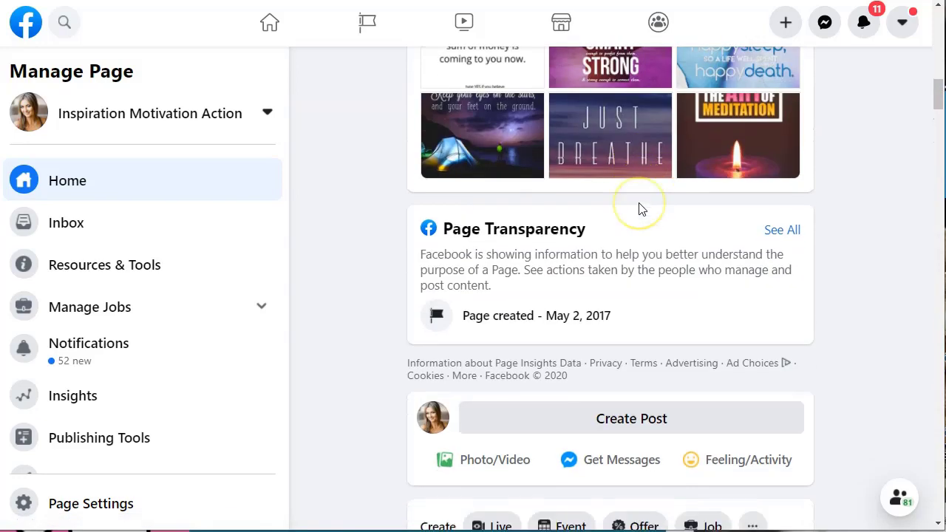
left_click(788, 133)
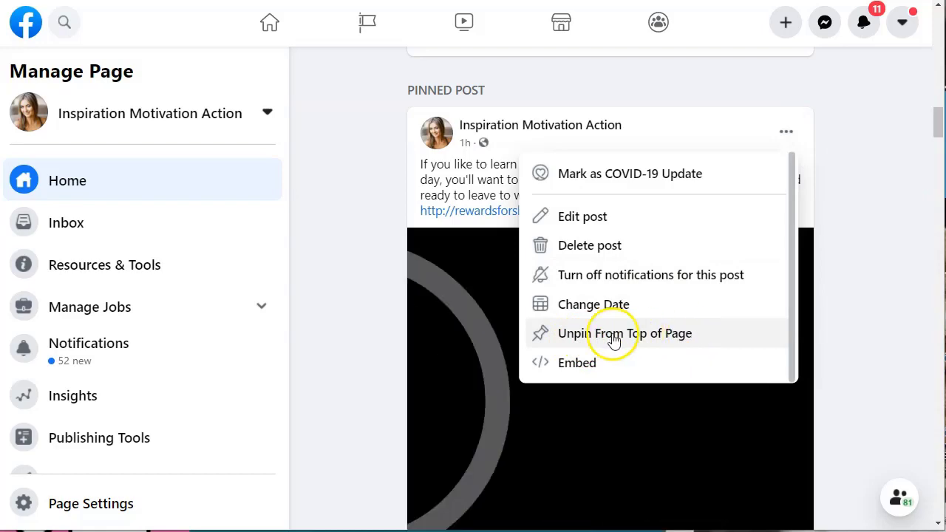
left_click(910, 288)
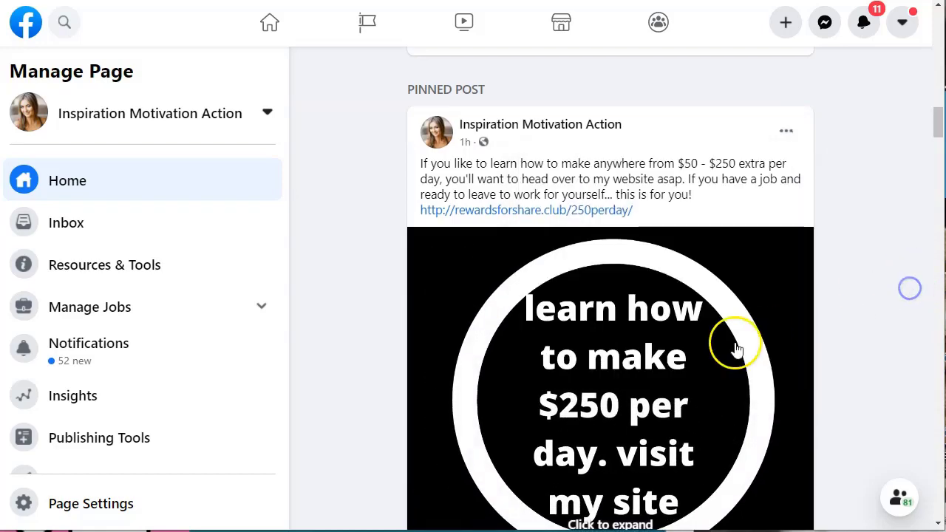
scroll(920, 318, "down", 8)
left_click(798, 273)
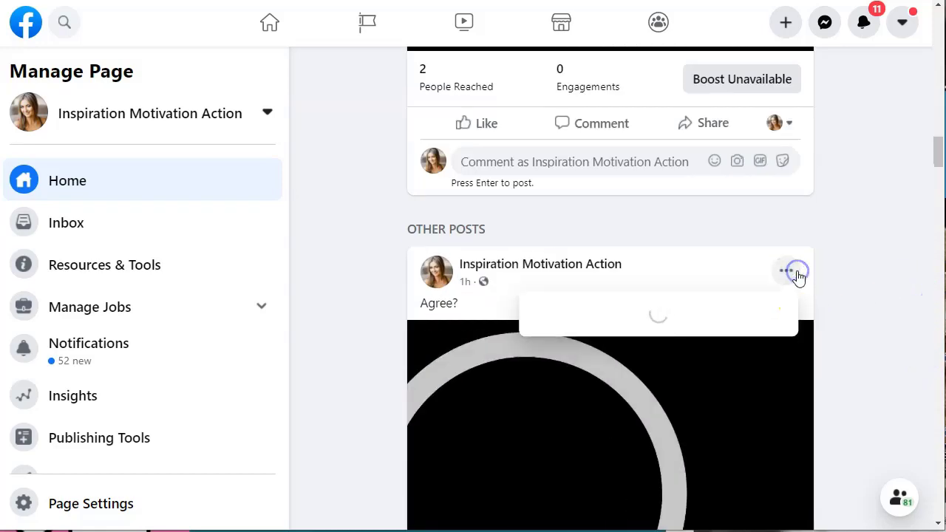
scroll(798, 274, "down", 2)
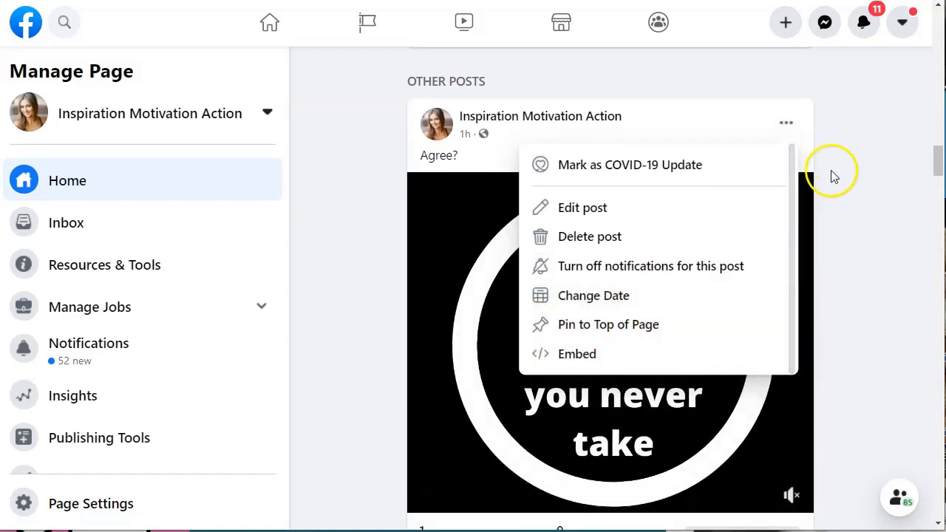
left_click(868, 166)
Review the pinned $250 per day video post together with its rewardsforshare.club/250perday/ link.
scroll(873, 238, "down", 8)
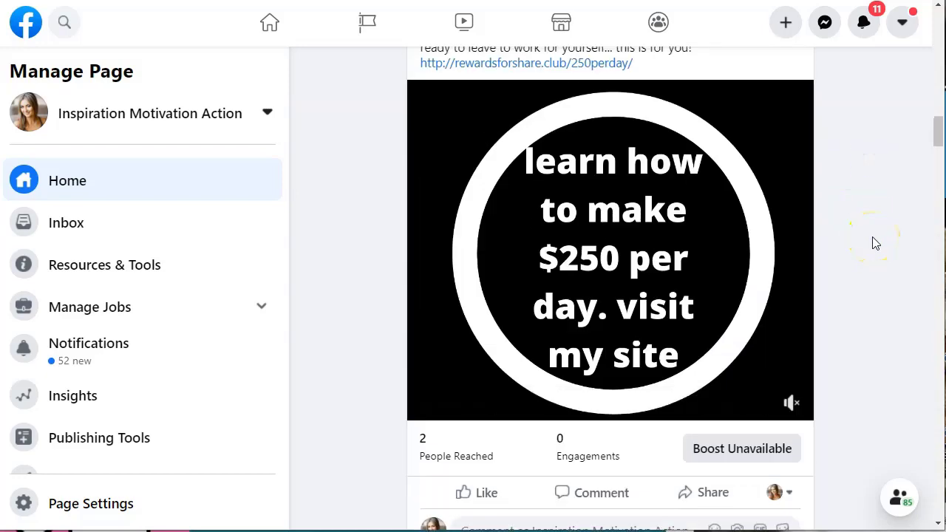
scroll(874, 243, "up", 1)
scroll(672, 257, "down", 1)
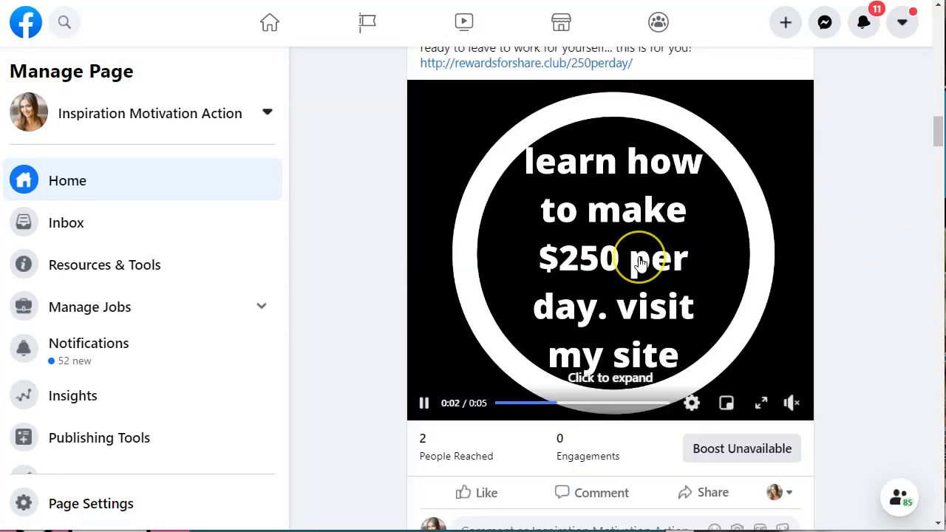
scroll(640, 264, "up", 1)
scroll(640, 264, "up", 1)
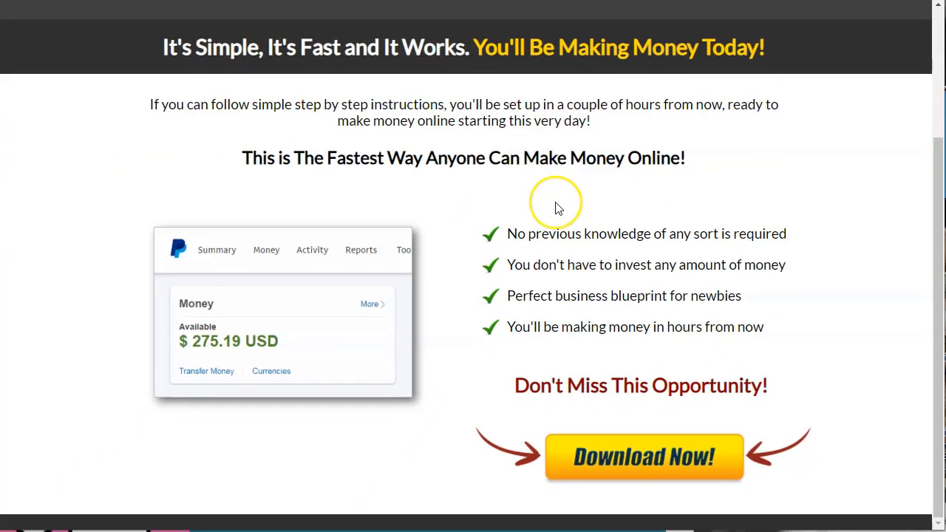
Examine the self-hosted $250+/Day landing page from its headline to the download offer.
scroll(413, 126, "up", 2)
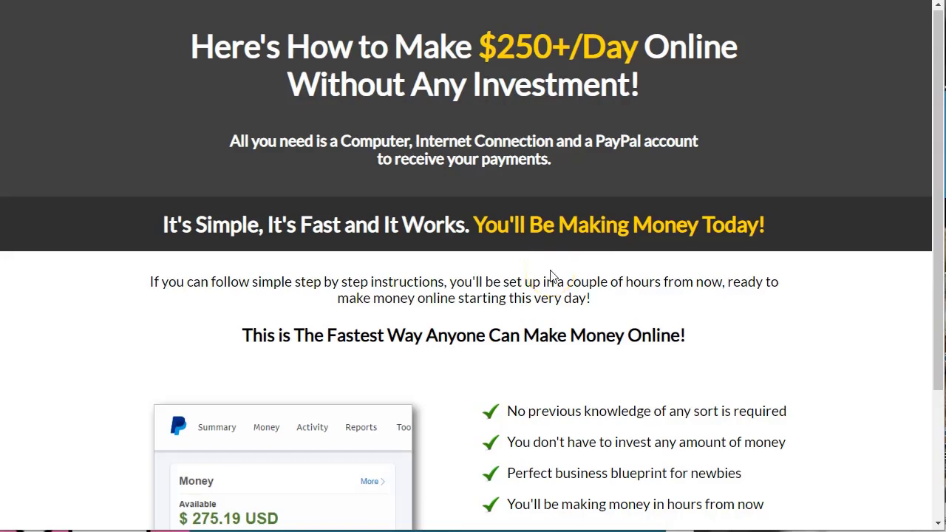
scroll(553, 295, "down", 3)
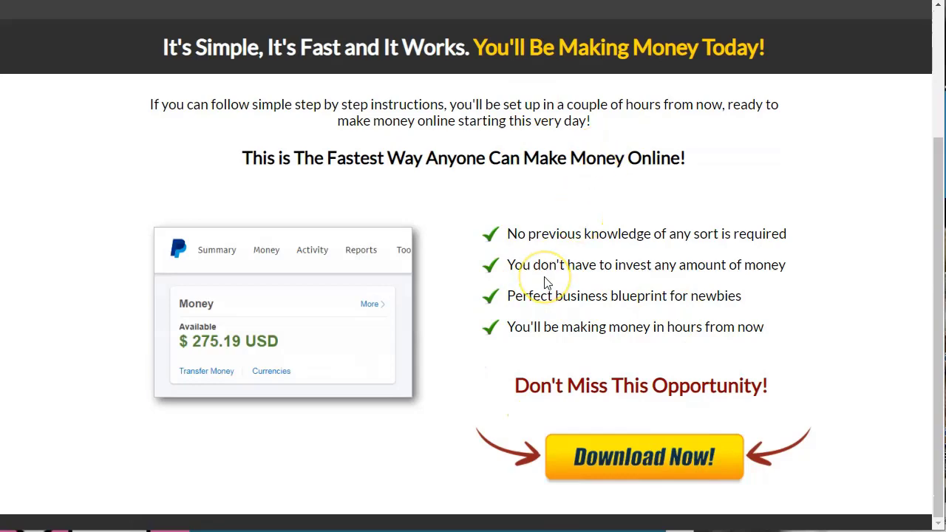
scroll(545, 283, "up", 3)
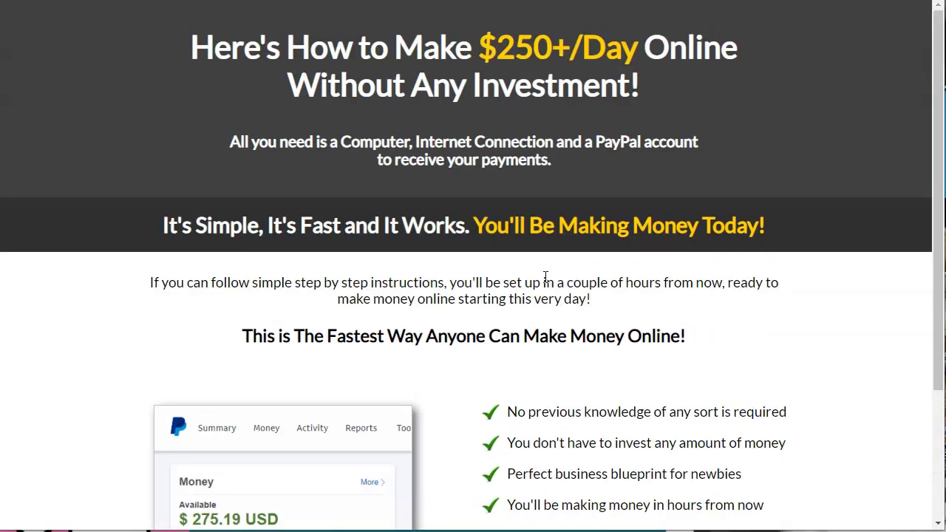
scroll(365, 388, "down", 3)
scroll(473, 226, "up", 3)
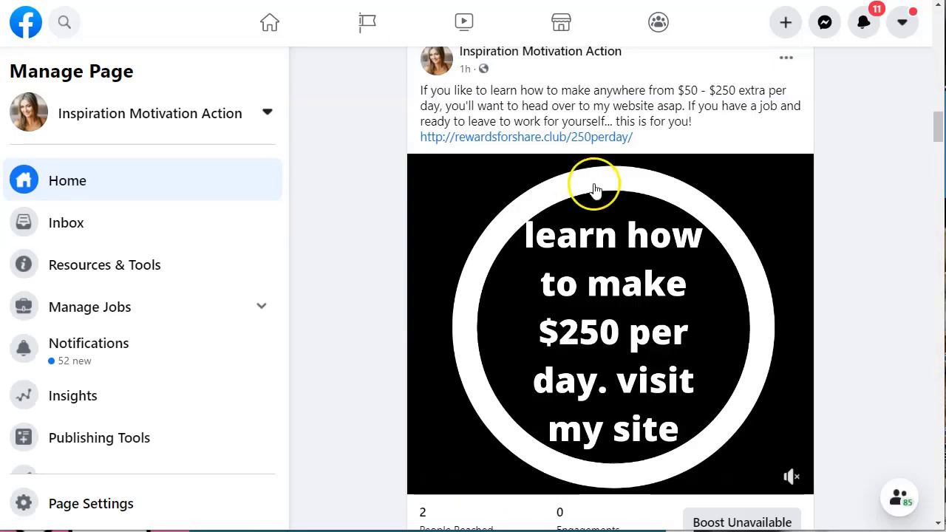
Compare the pinned promotional post with the "Agree?" quote post on the Facebook page, highlighting the pinned post's promotional text while reading it.
scroll(655, 210, "down", 9)
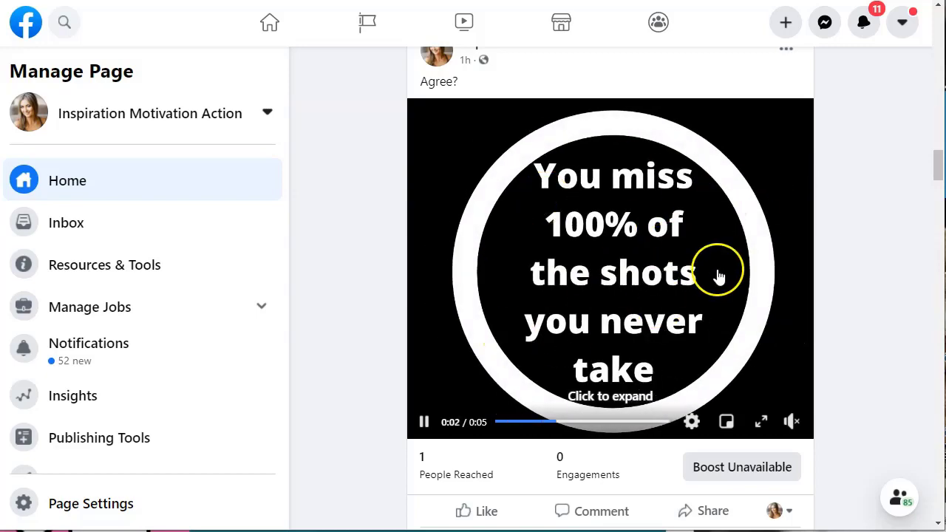
scroll(718, 274, "up", 8)
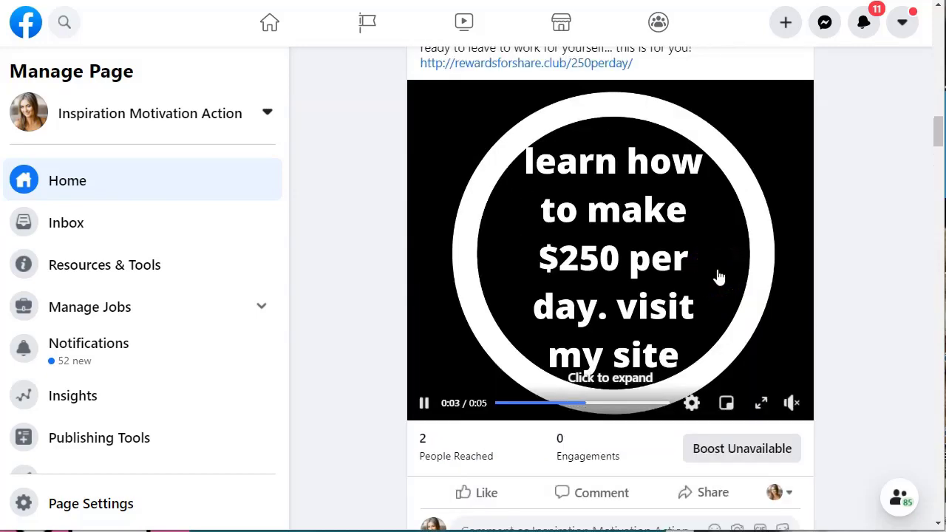
scroll(717, 277, "up", 3)
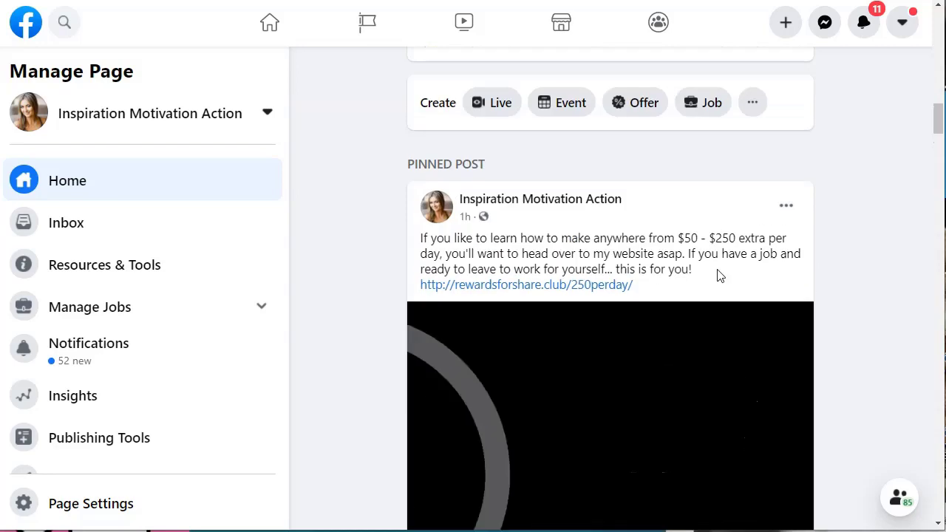
scroll(718, 277, "down", 2)
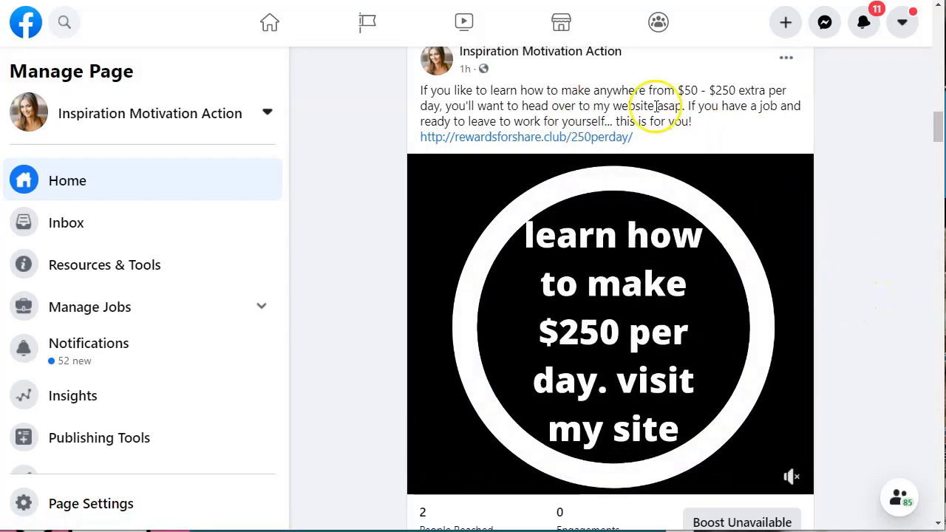
left_click_drag(419, 92, 703, 121)
left_click(909, 201)
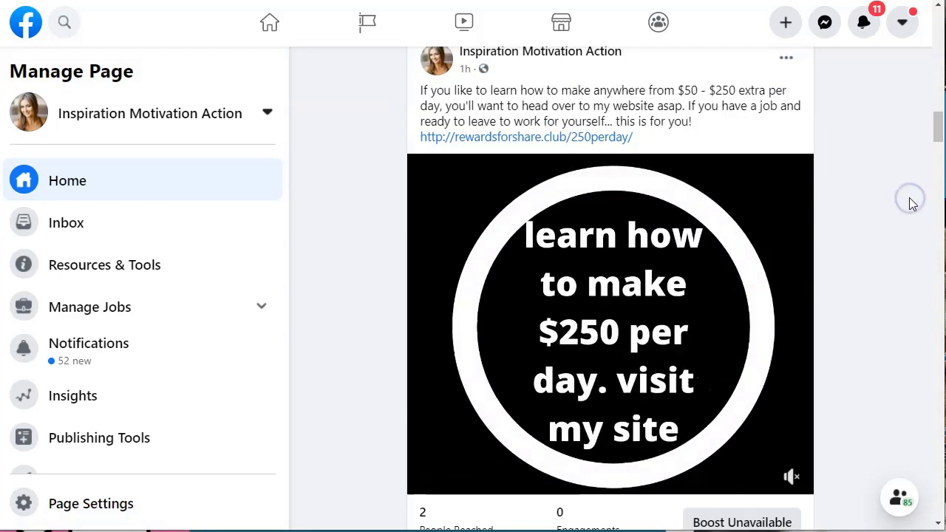
mouse_move(411, 327)
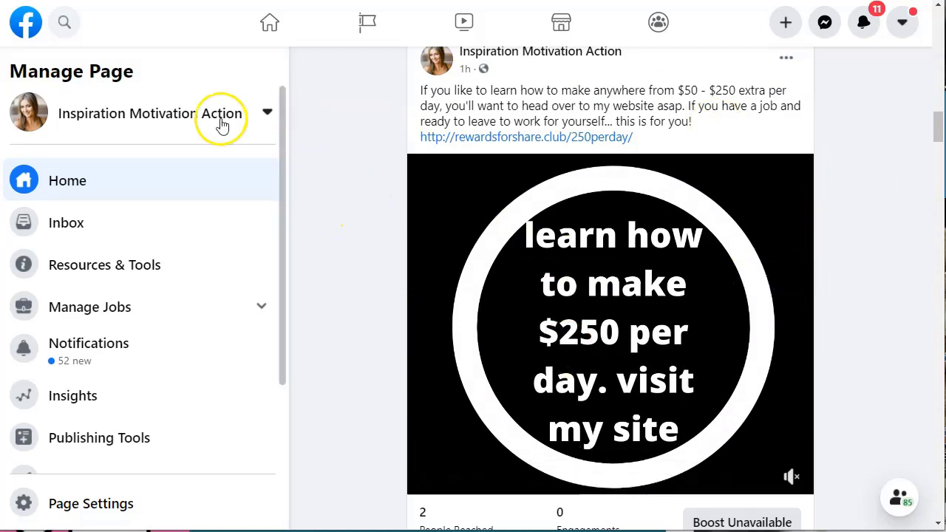
left_click(353, 253)
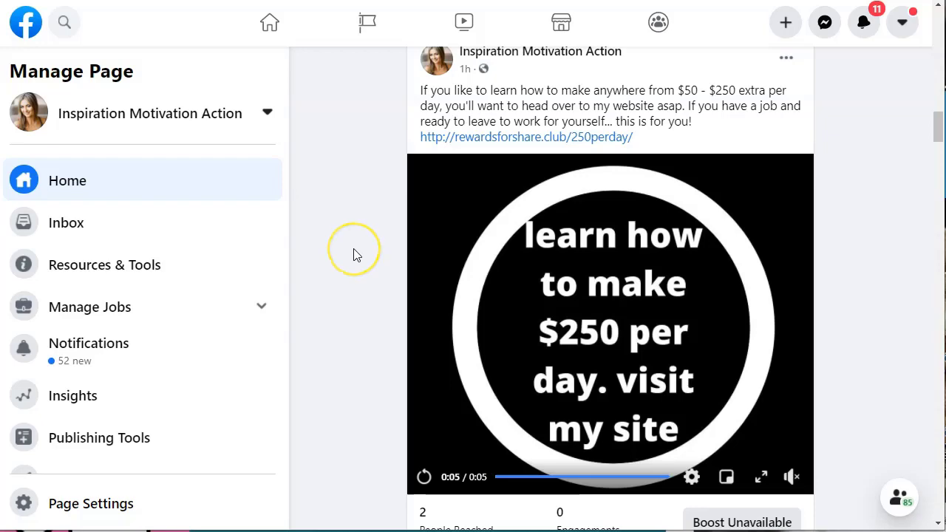
scroll(353, 255, "down", 1)
scroll(354, 255, "down", 9)
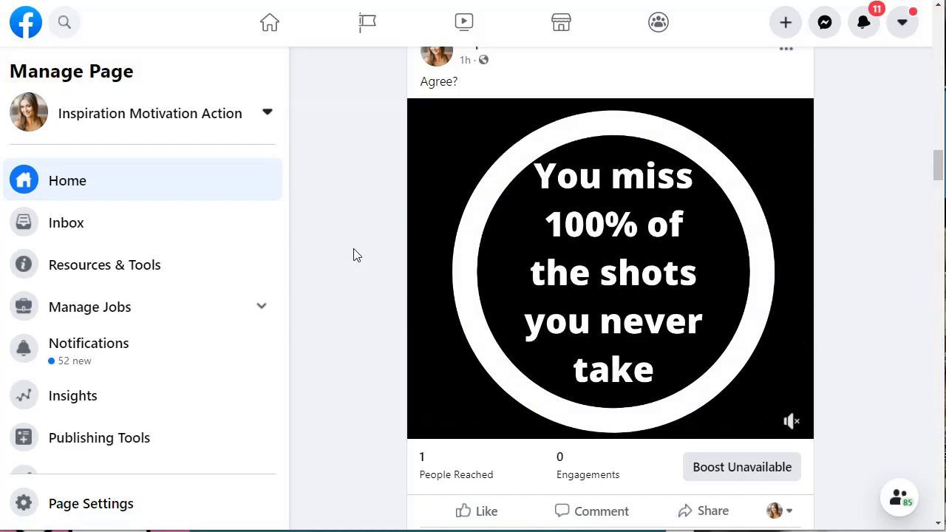
Compare the pinned "learn how to make $250 per day" video post with the "You miss 100% of the shots you never take" video post.
left_click(355, 255)
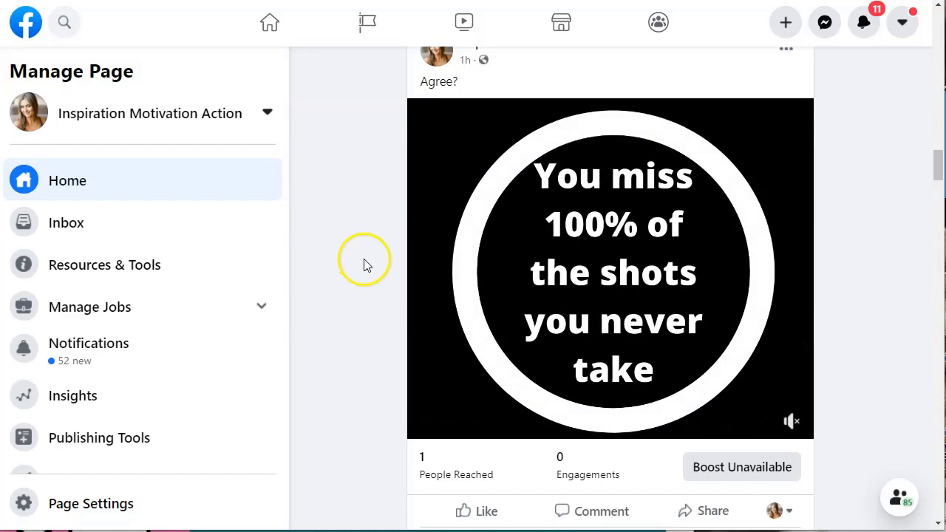
scroll(340, 258, "up", 10)
scroll(336, 264, "down", 2)
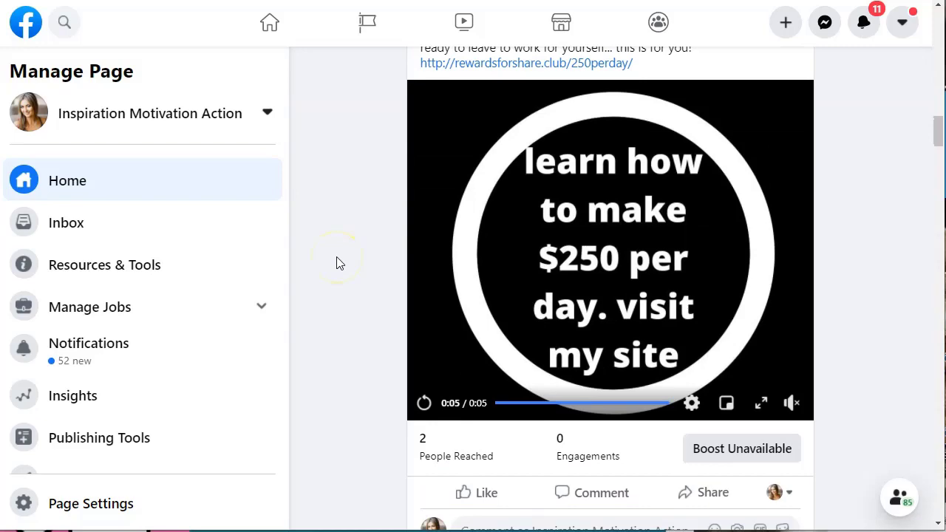
scroll(336, 264, "down", 7)
left_click(337, 299)
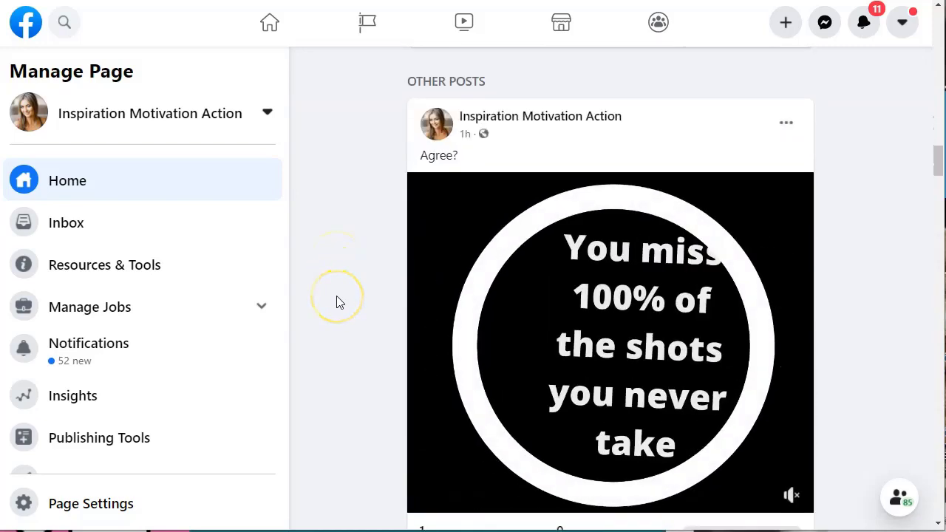
scroll(337, 303, "down", 1)
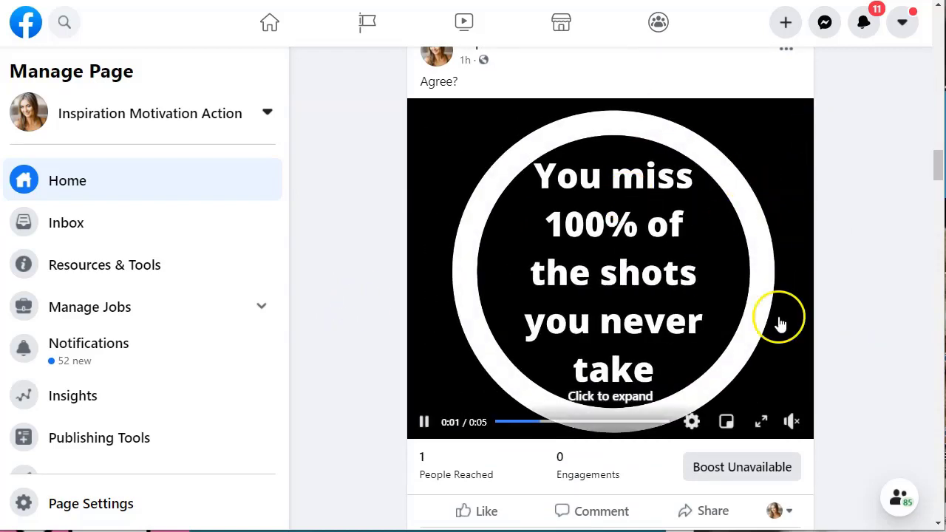
scroll(669, 253, "up", 6)
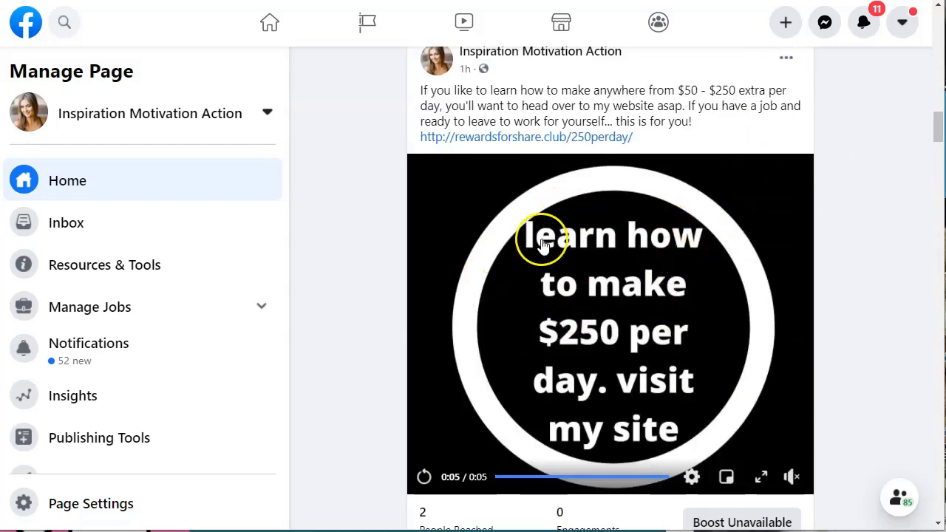
scroll(594, 359, "down", 3)
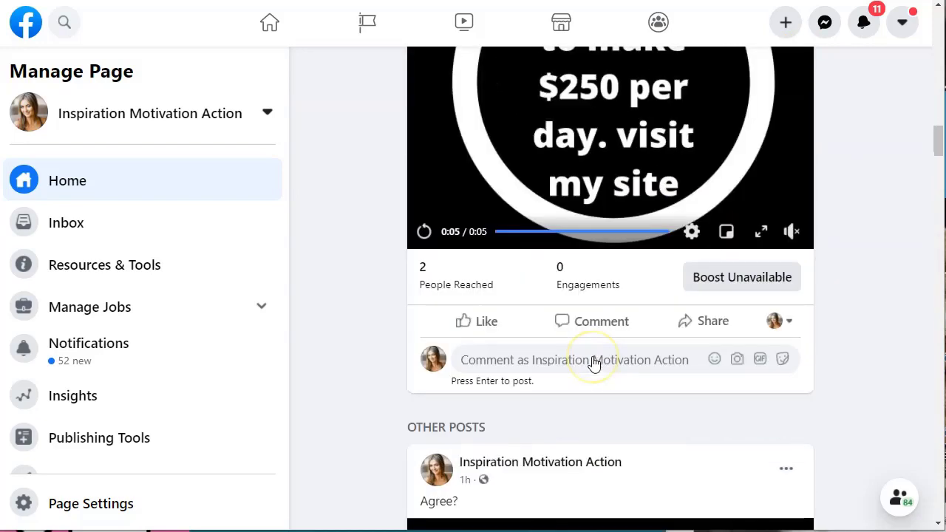
Look through the safe posts below the pinned post, from the "Agree?" quote video to the "SMILE" money quote image.
scroll(593, 362, "down", 5)
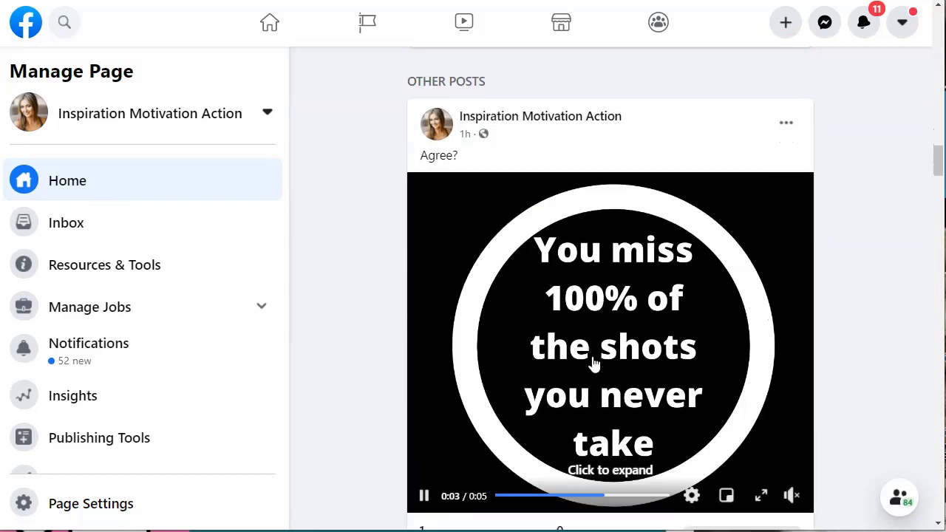
scroll(593, 362, "down", 5)
scroll(593, 362, "up", 3)
scroll(593, 362, "down", 5)
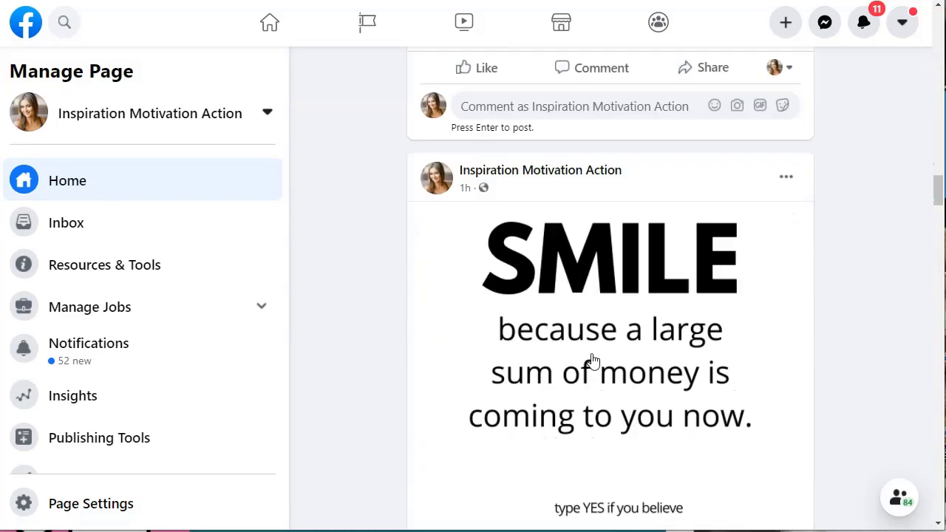
scroll(594, 360, "down", 2)
scroll(672, 186, "up", 2)
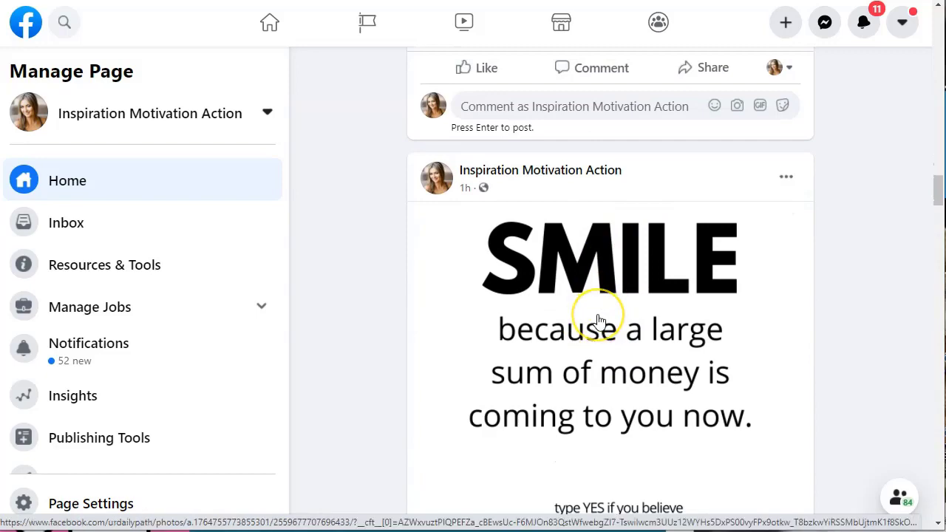
scroll(599, 321, "up", 8)
scroll(600, 363, "down", 2)
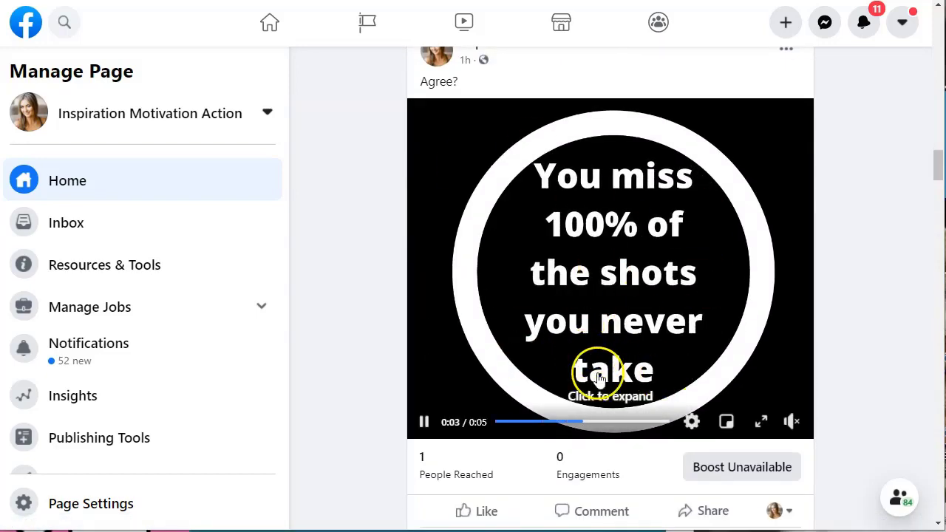
scroll(383, 287, "down", 10)
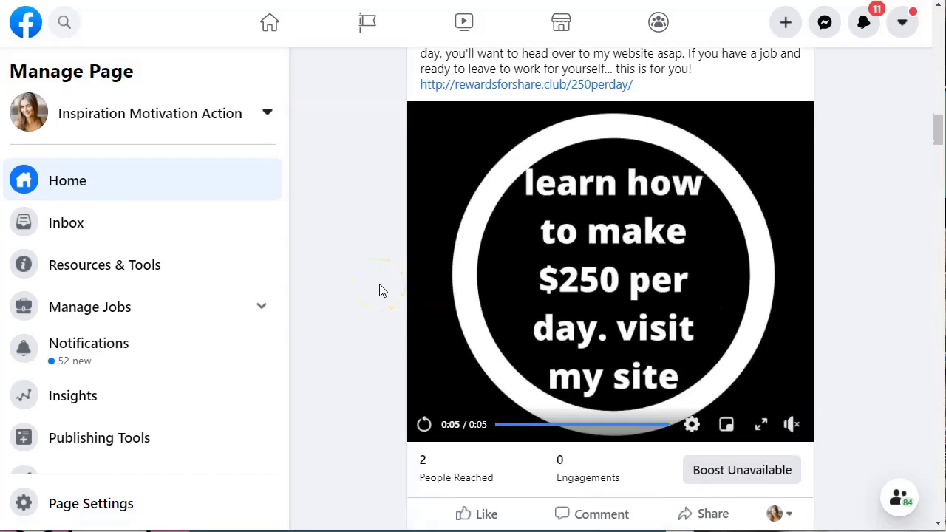
Recheck the pinned money post with its rewardsforshare.club/250perday/ link against the "Agree?" safe post, including the boost area under the safe post.
scroll(380, 289, "up", 2)
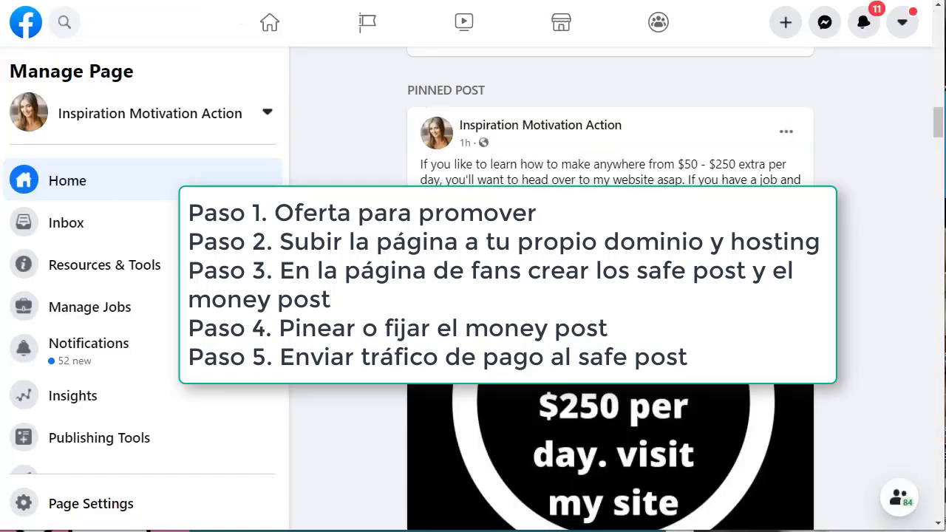
scroll(610, 289, "down", 3)
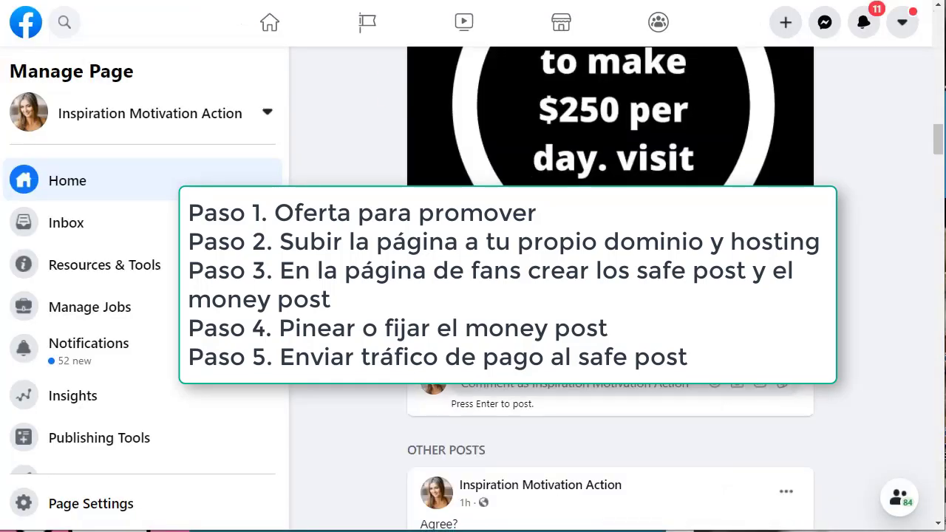
scroll(611, 288, "down", 6)
scroll(611, 288, "up", 6)
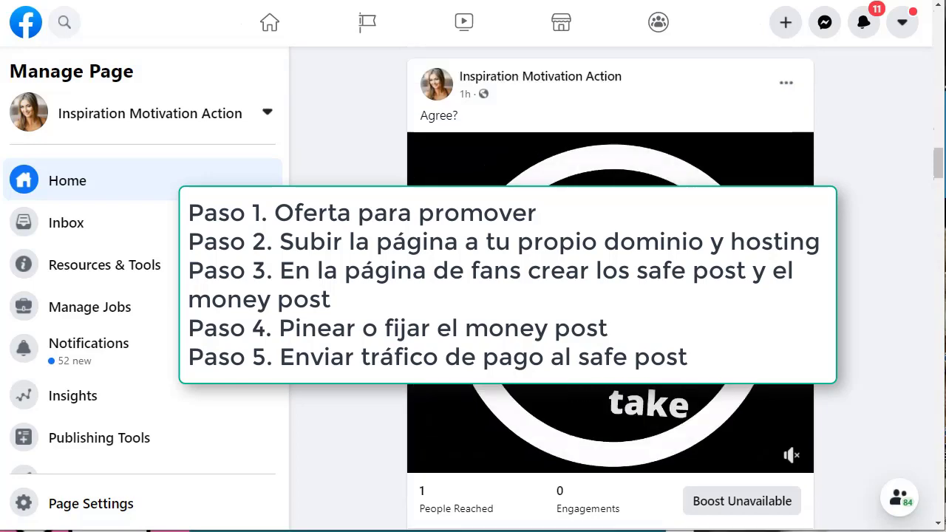
scroll(743, 143, "up", 2)
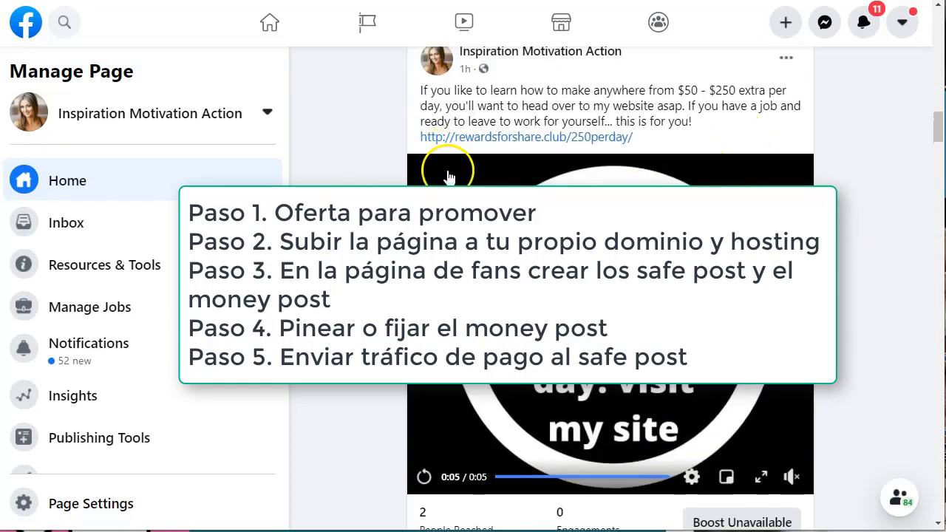
scroll(448, 174, "up", 1)
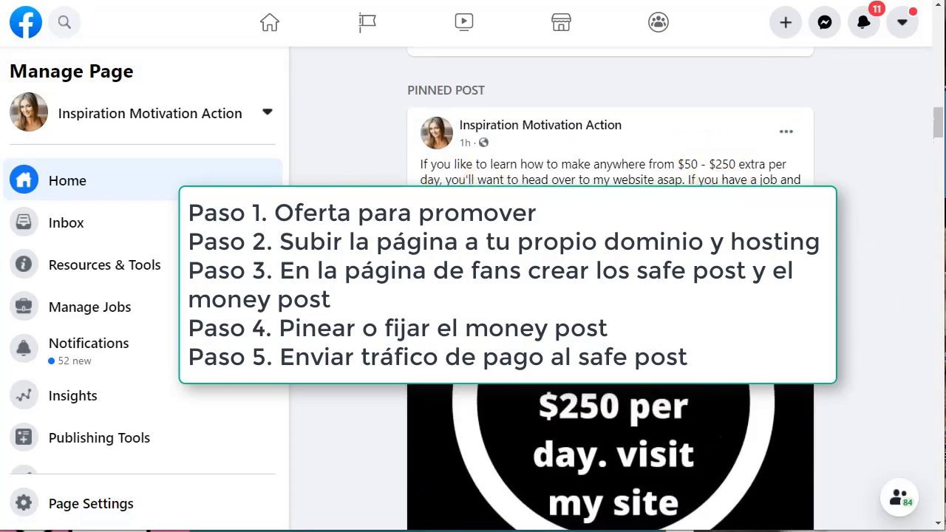
scroll(611, 288, "down", 1)
scroll(610, 289, "down", 10)
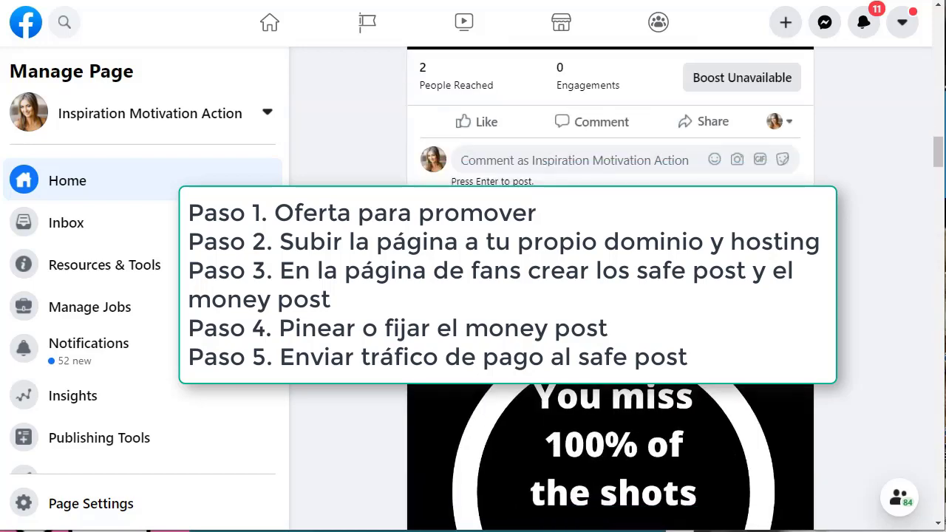
scroll(610, 288, "up", 1)
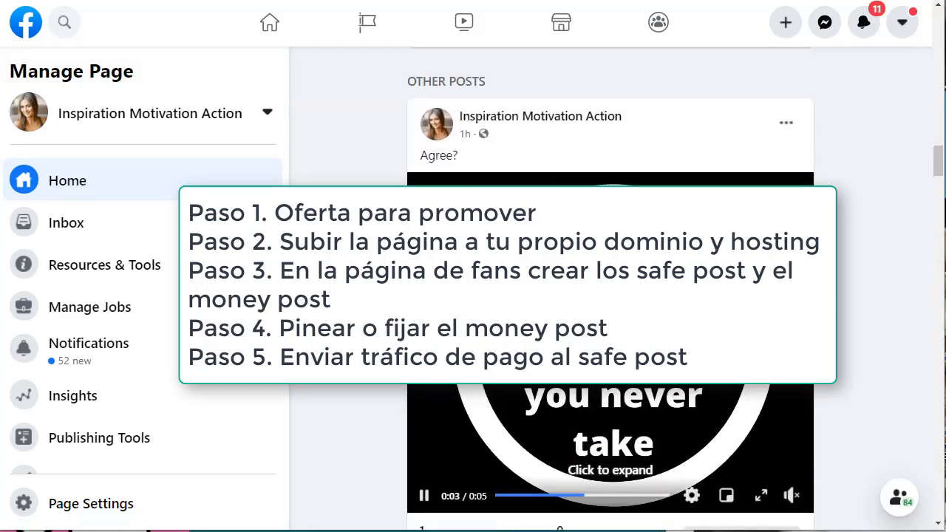
scroll(611, 288, "down", 1)
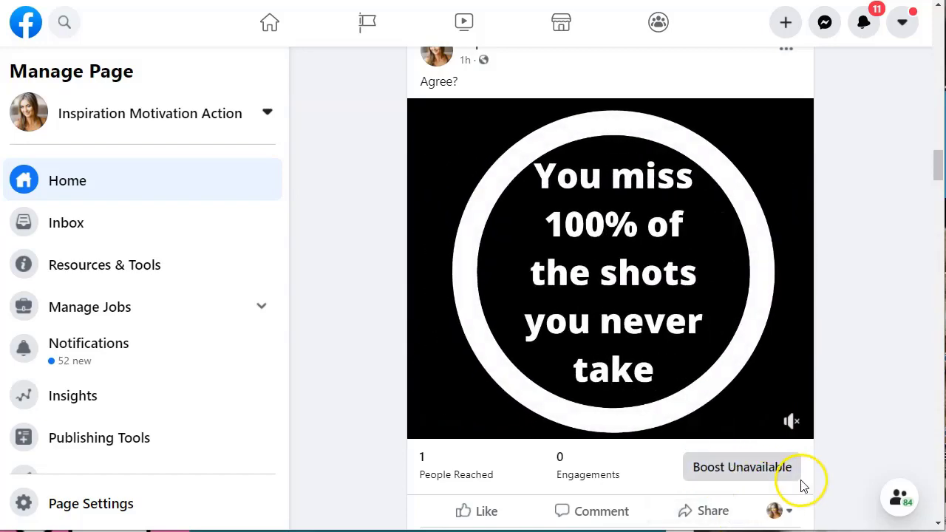
scroll(820, 466, "up", 1)
scroll(829, 452, "up", 10)
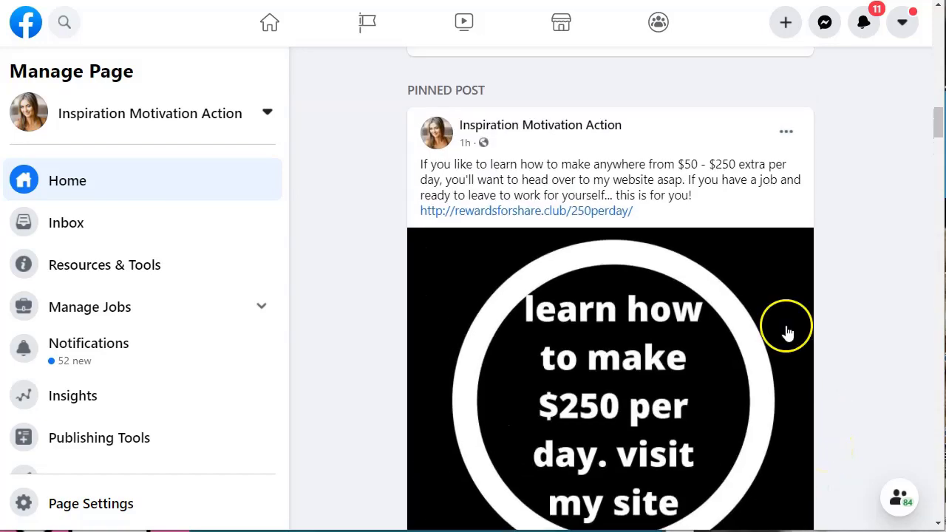
scroll(545, 313, "down", 2)
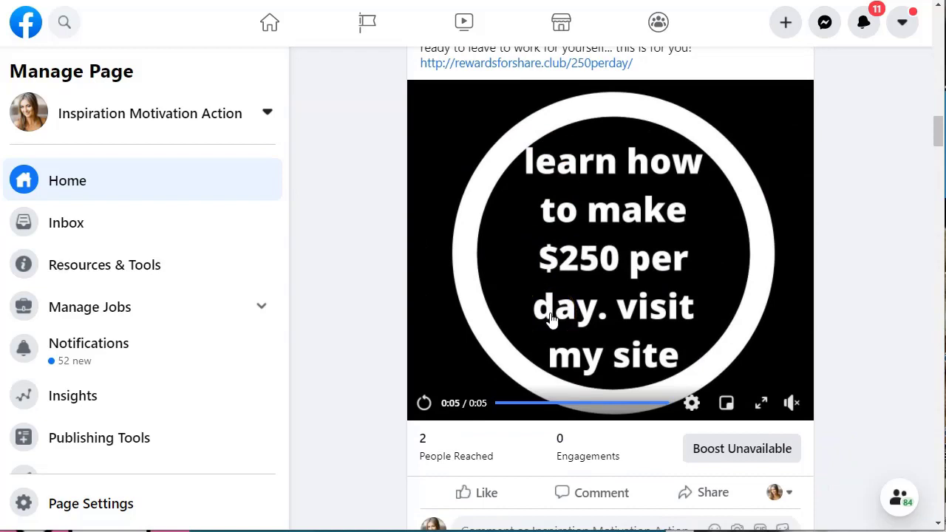
left_click(363, 407)
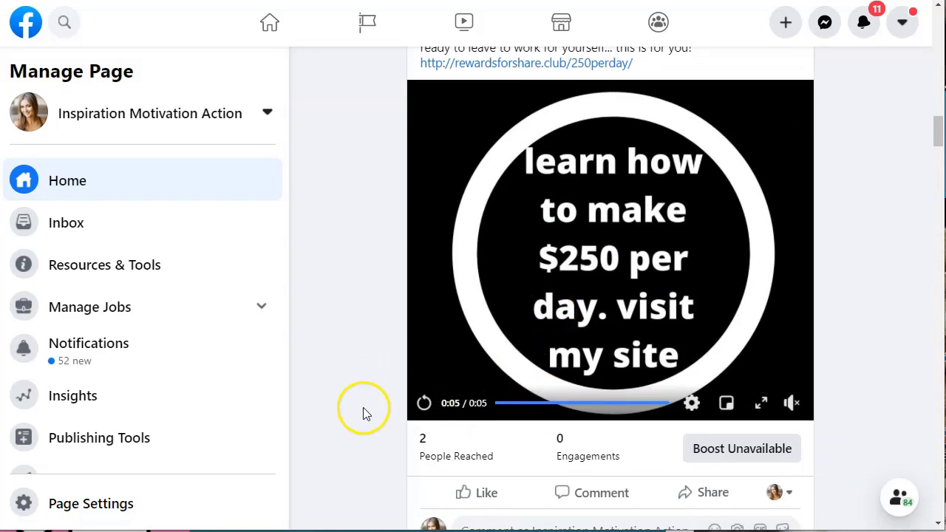